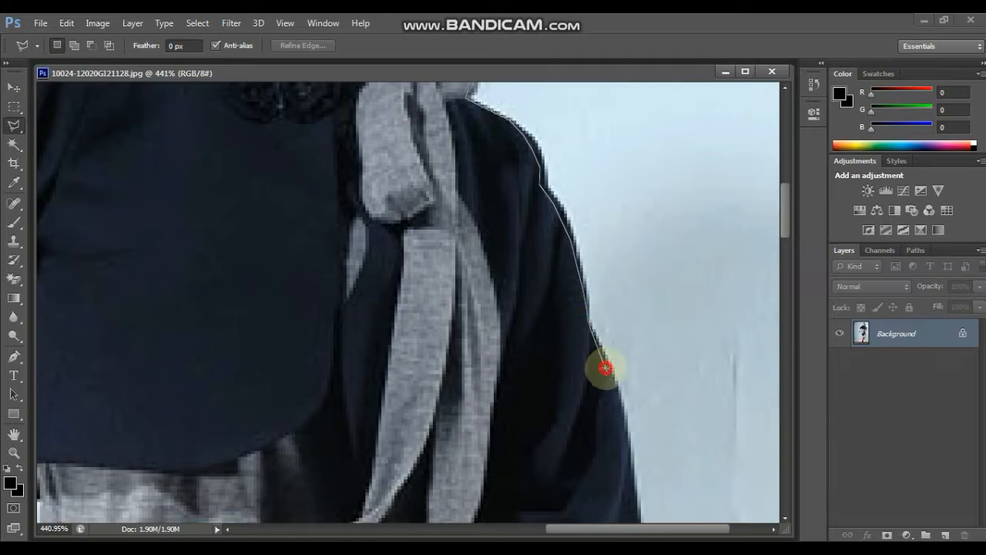
Trace the woman's outer jacket sleeve, around the elbow and along the lower sleeve edge, with the Polygonal Lasso.
click(588, 288)
click(592, 348)
click(596, 416)
click(571, 459)
click(544, 490)
click(530, 501)
click(502, 504)
click(478, 503)
click(429, 486)
click(417, 471)
Continue the lasso outline from the waist down the hip to the tip of the shorts' pocket flap.
drag(432, 459, 430, 244)
click(367, 239)
click(387, 293)
click(411, 387)
drag(400, 454, 403, 205)
click(403, 221)
click(434, 283)
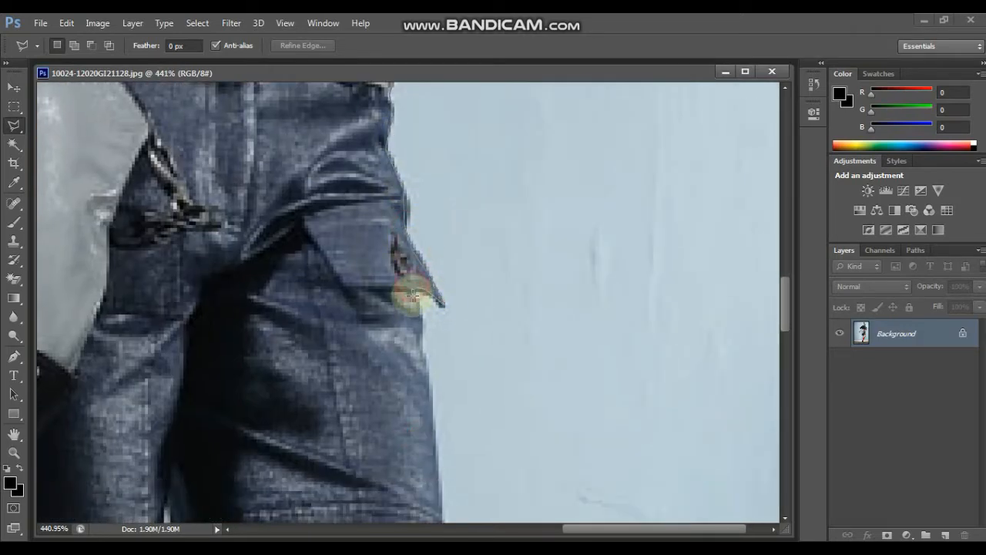
Extend the lasso outline down the shorts leg, around the hem and past the knee.
drag(431, 465, 449, 252)
click(450, 370)
drag(448, 383, 462, 162)
click(460, 307)
click(391, 419)
mouse_move(372, 457)
mouse_down()
mouse_move(412, 311)
mouse_move(459, 203)
mouse_up()
click(429, 273)
click(388, 355)
Trace down the red sock, around the first shoe and up into the gap between the feet.
drag(382, 360, 455, 94)
drag(335, 344, 368, 193)
click(386, 250)
click(403, 330)
click(412, 375)
drag(447, 420, 444, 301)
click(444, 337)
click(443, 421)
click(359, 414)
click(296, 397)
click(295, 293)
click(279, 245)
Trace the other shoe along its toe and sole, then around the stiletto heel to its back edge.
click(267, 408)
click(251, 426)
click(130, 330)
click(125, 301)
click(147, 242)
drag(154, 123, 408, 262)
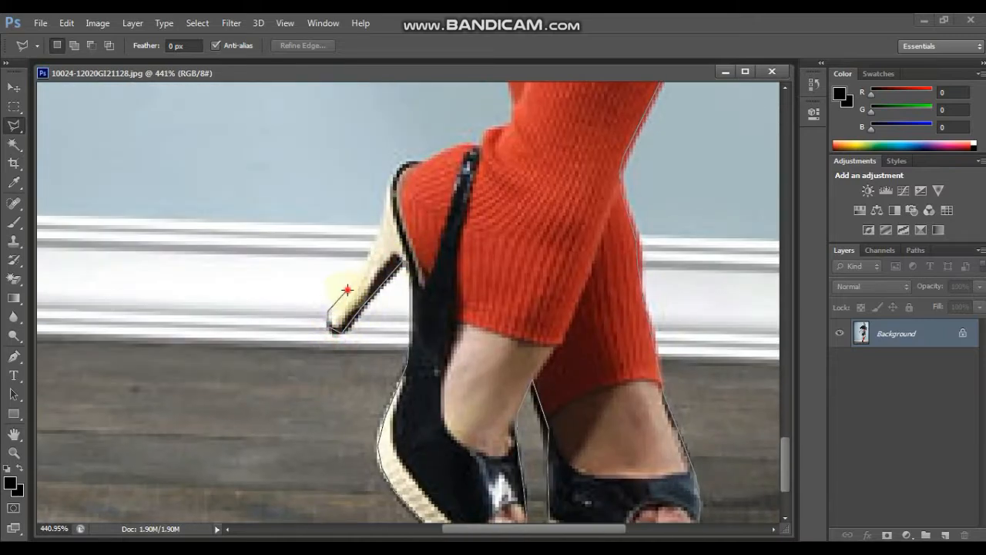
click(382, 230)
click(383, 207)
click(390, 180)
click(400, 161)
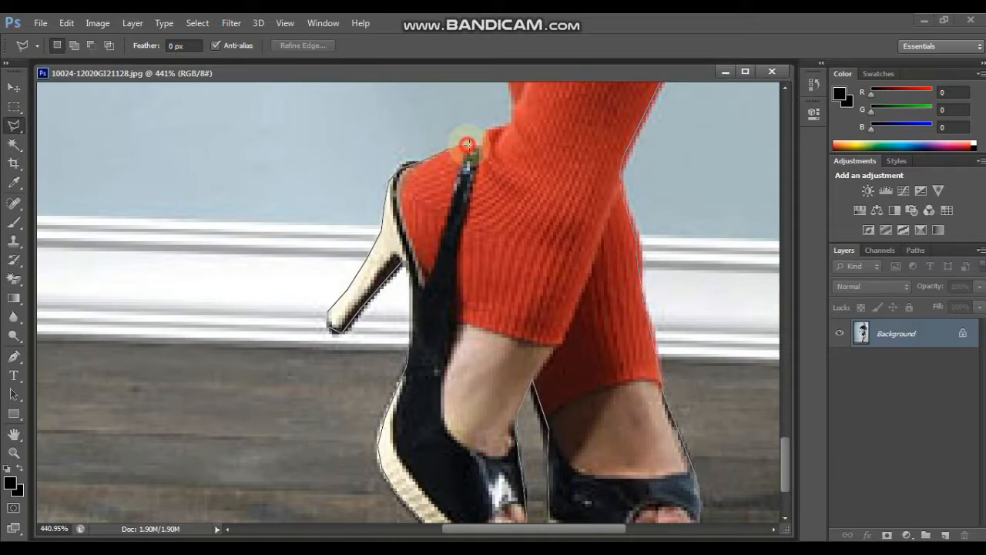
Continue the lasso outline up the back of the red sock and bare leg to the shorts hem.
drag(538, 91, 578, 282)
click(545, 262)
drag(530, 182, 603, 390)
click(578, 305)
click(560, 184)
drag(588, 145, 552, 336)
click(540, 262)
click(547, 218)
drag(549, 107, 589, 303)
click(582, 277)
Outline the shorts' remaining edge and the bottom, side and top of the grey handbag.
click(437, 274)
drag(458, 121, 465, 518)
click(419, 440)
click(202, 330)
click(154, 296)
click(122, 254)
click(99, 179)
click(97, 145)
drag(126, 115, 116, 323)
click(115, 272)
click(212, 175)
drag(239, 164, 213, 306)
click(229, 237)
click(273, 172)
click(329, 164)
Trace the forearm above the handbag and the elbow-side edge of the jacket sleeve.
drag(263, 112, 410, 251)
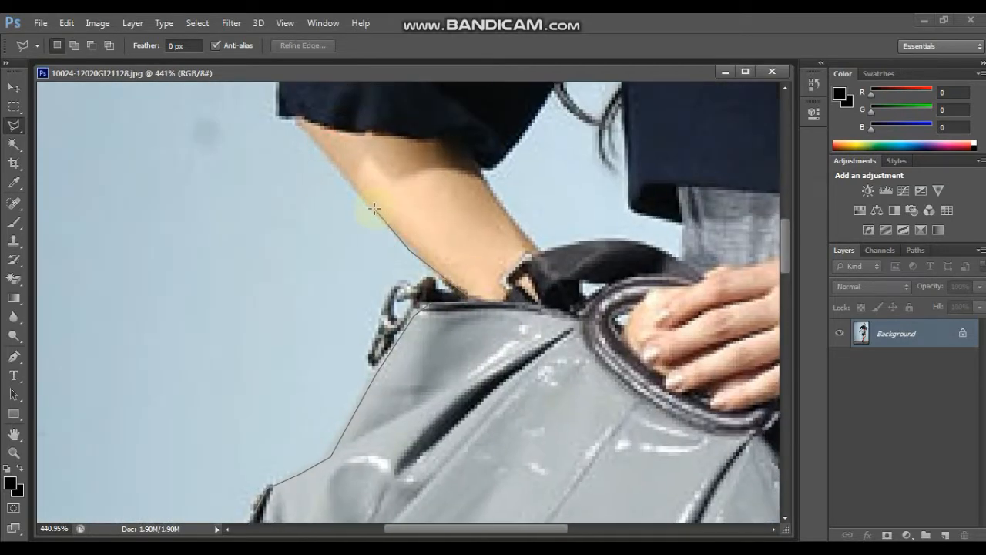
click(282, 99)
drag(293, 112, 301, 323)
click(302, 275)
click(362, 227)
click(454, 138)
Continue the lasso outline along the upper sleeve and over the shoulder toward the hair.
drag(454, 138, 293, 429)
click(321, 411)
click(372, 389)
click(375, 372)
click(387, 358)
click(408, 347)
click(435, 325)
click(477, 270)
click(508, 242)
click(541, 217)
click(612, 206)
Trace the outer edge of the hair and over the crown to complete the outline around the woman.
drag(642, 165, 529, 346)
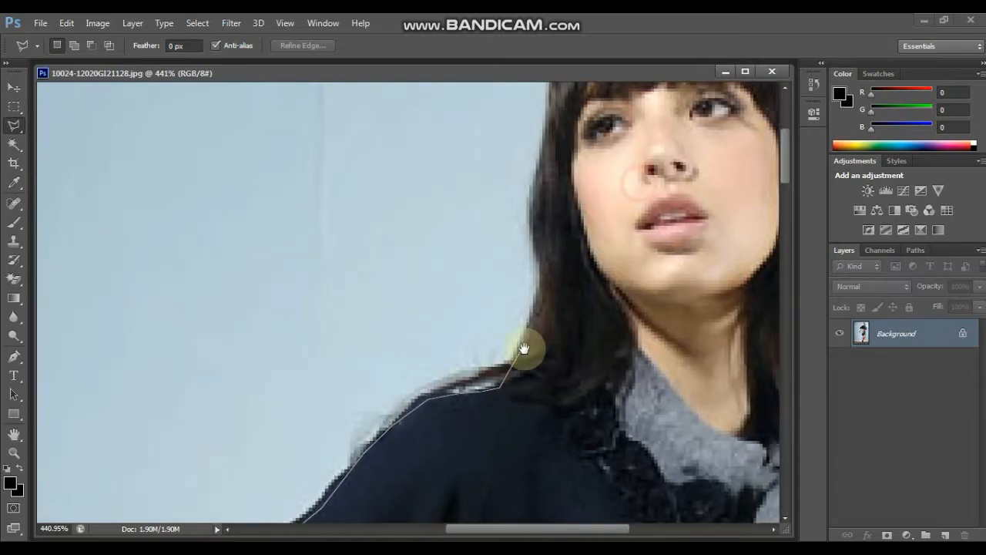
click(543, 274)
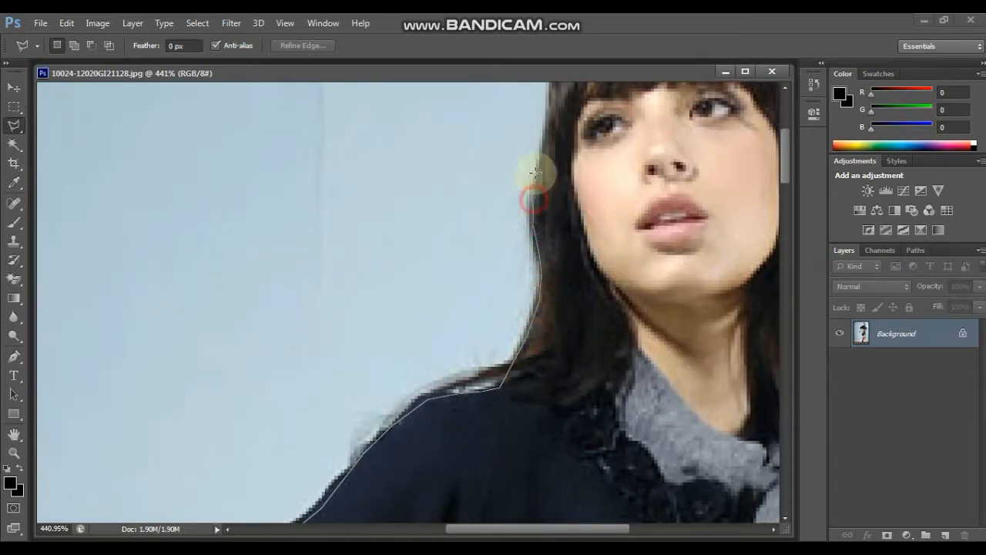
drag(557, 144, 453, 398)
click(451, 346)
click(454, 315)
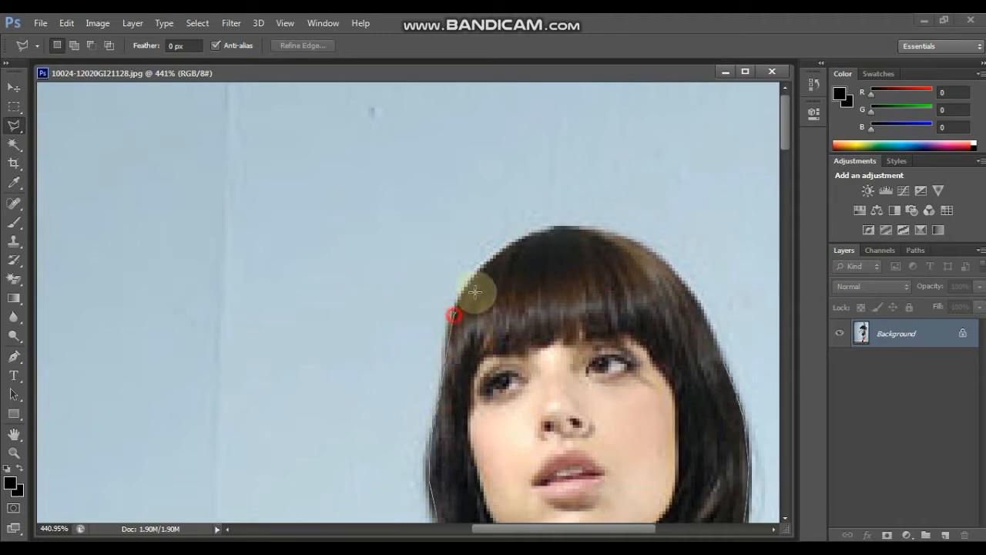
click(496, 260)
click(533, 239)
click(561, 232)
click(587, 232)
click(620, 239)
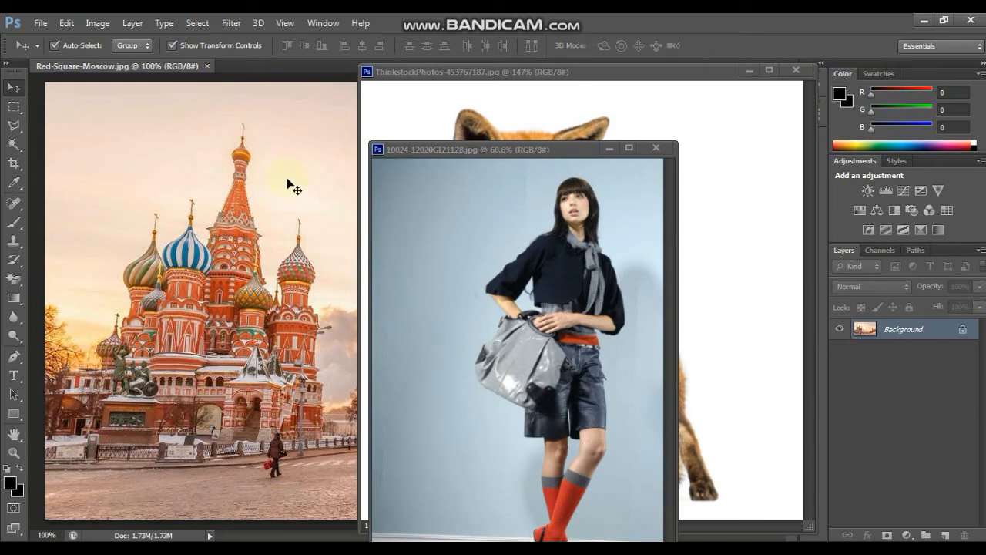
Bring the selected woman into Red-Square-Moscow.jpg as a new layer and minimize the woman and fox photo windows.
drag(493, 78, 659, 85)
click(466, 151)
drag(302, 149, 157, 102)
drag(293, 253, 428, 248)
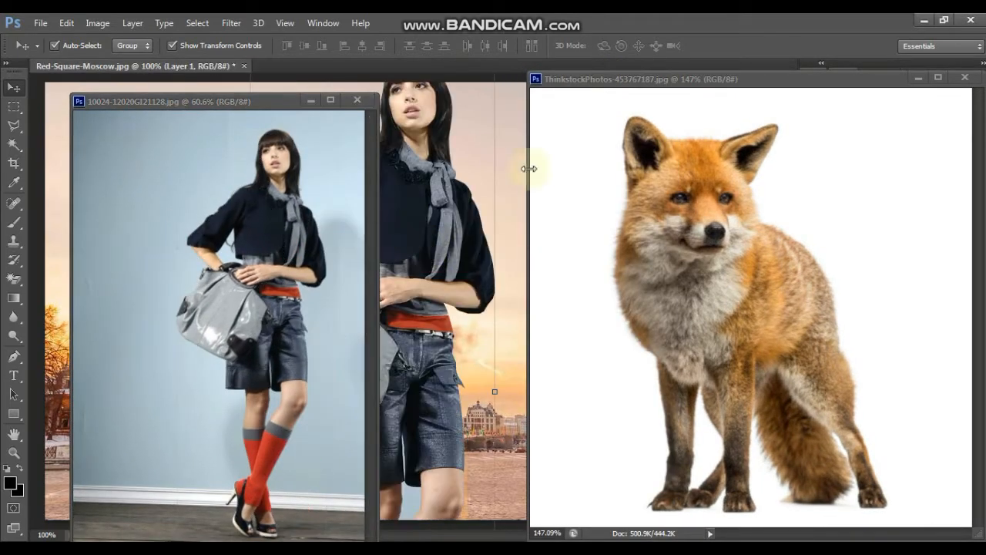
click(917, 79)
click(309, 100)
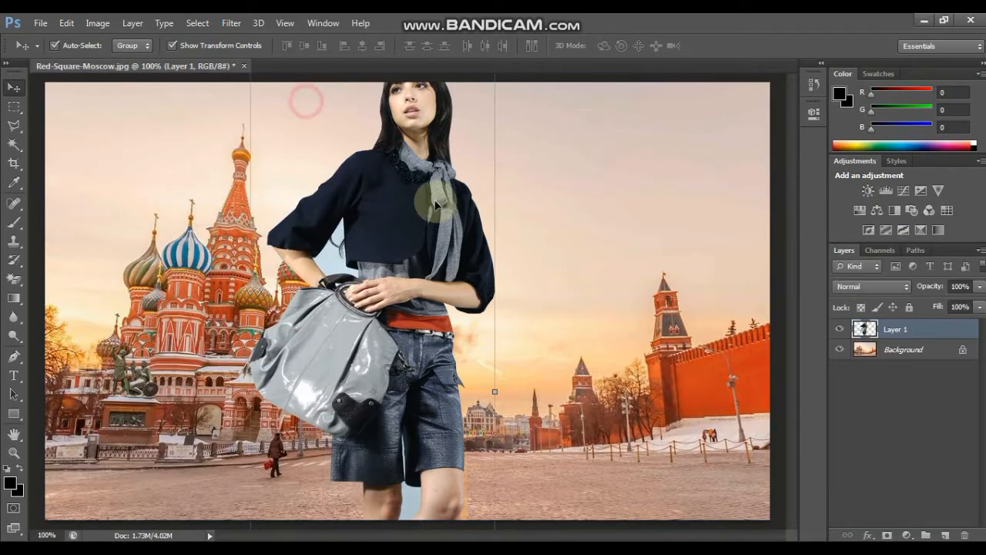
Scale the woman to about 39.6% width and 39.4% height and stand her on the square beside the red-wall tower.
drag(437, 235, 447, 265)
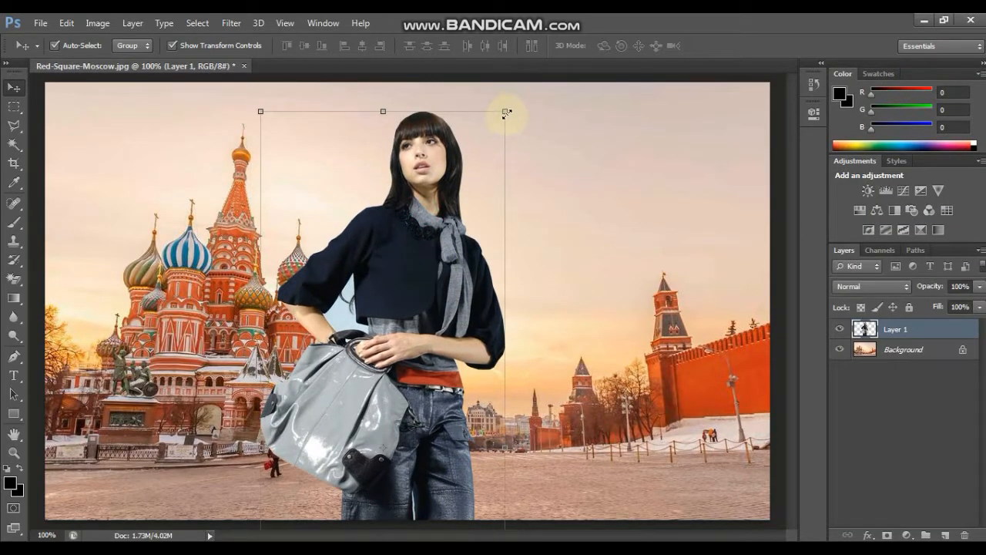
drag(506, 113, 447, 296)
drag(404, 370, 582, 249)
drag(618, 156, 609, 180)
drag(568, 272, 595, 310)
drag(634, 215, 626, 241)
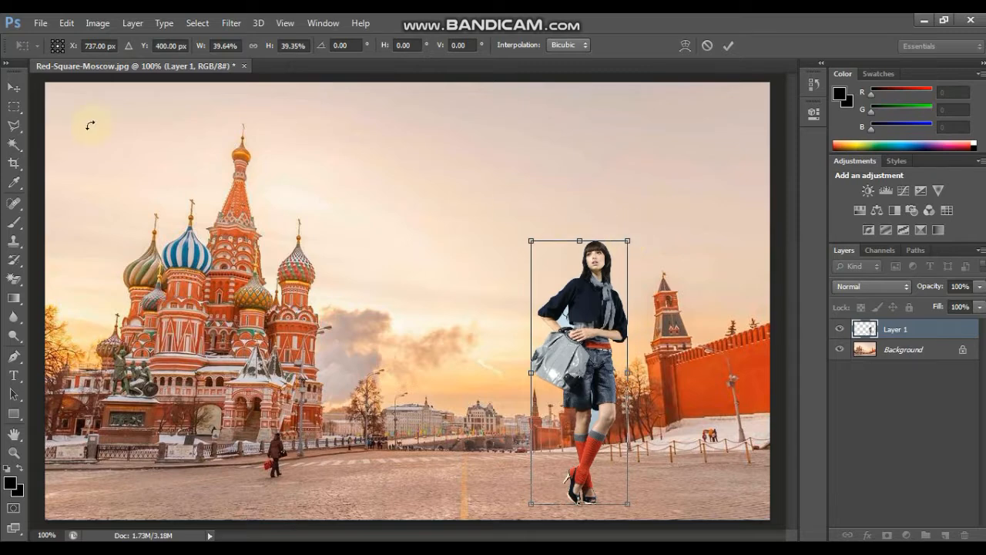
click(14, 87)
click(423, 217)
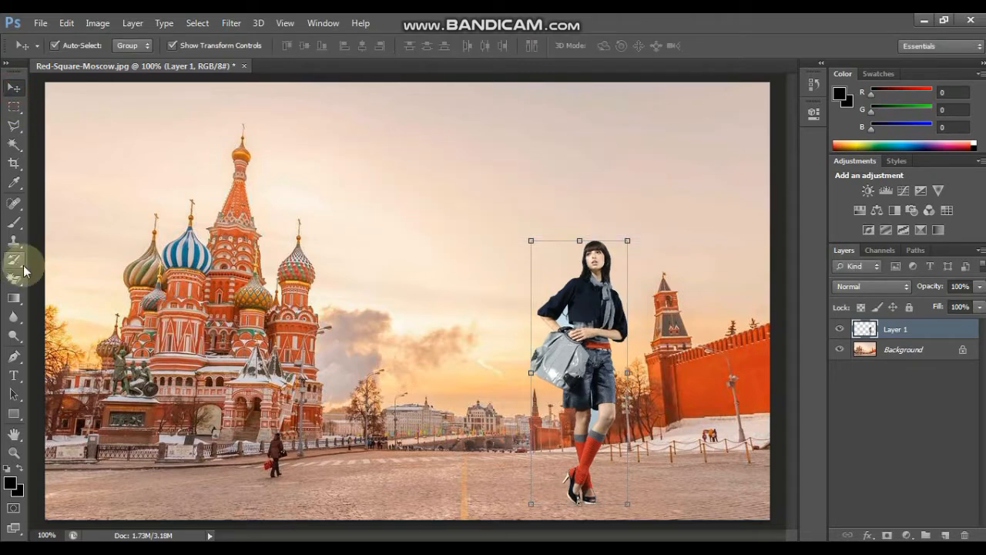
Select the leftover blue background between the woman's legs with the Polygonal Lasso, delete it and deselect.
click(16, 453)
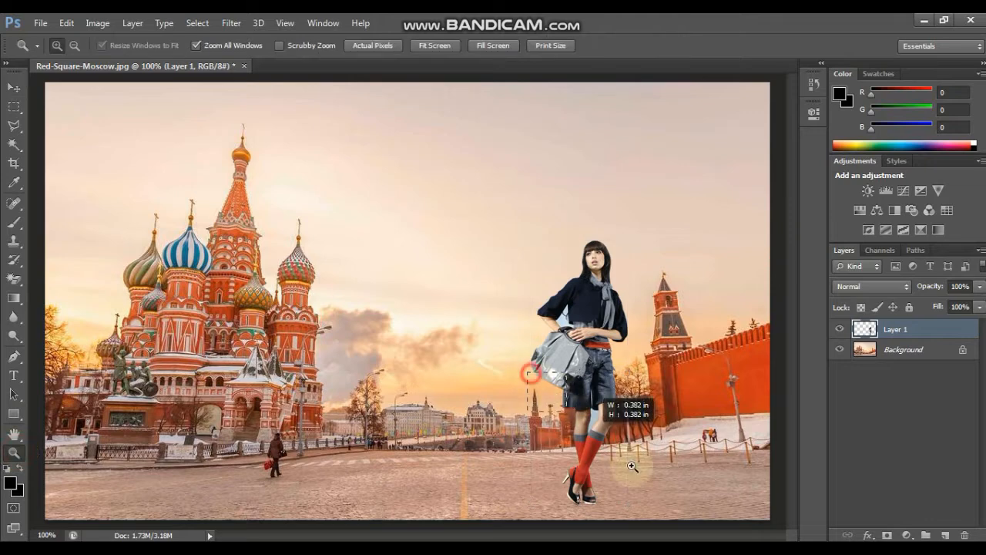
click(609, 415)
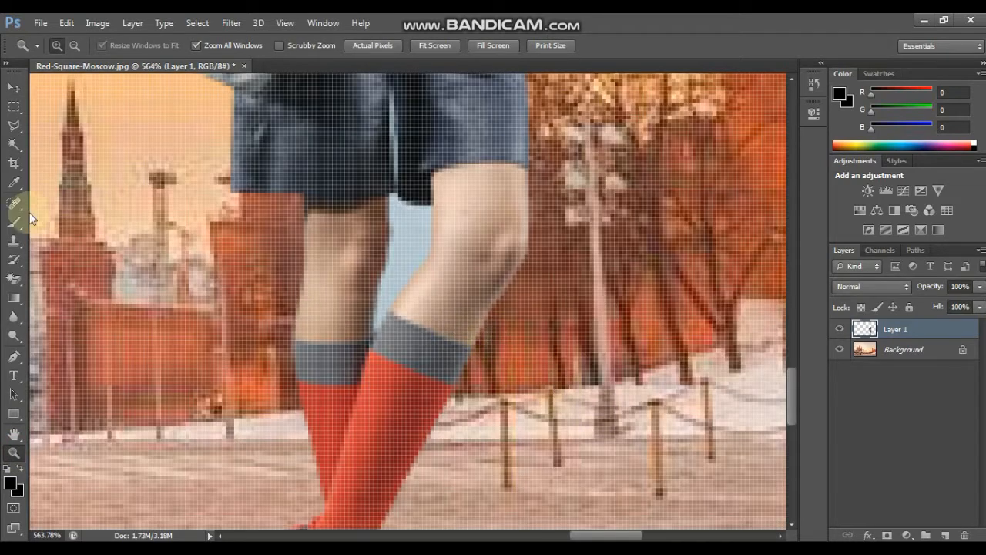
click(13, 128)
click(395, 186)
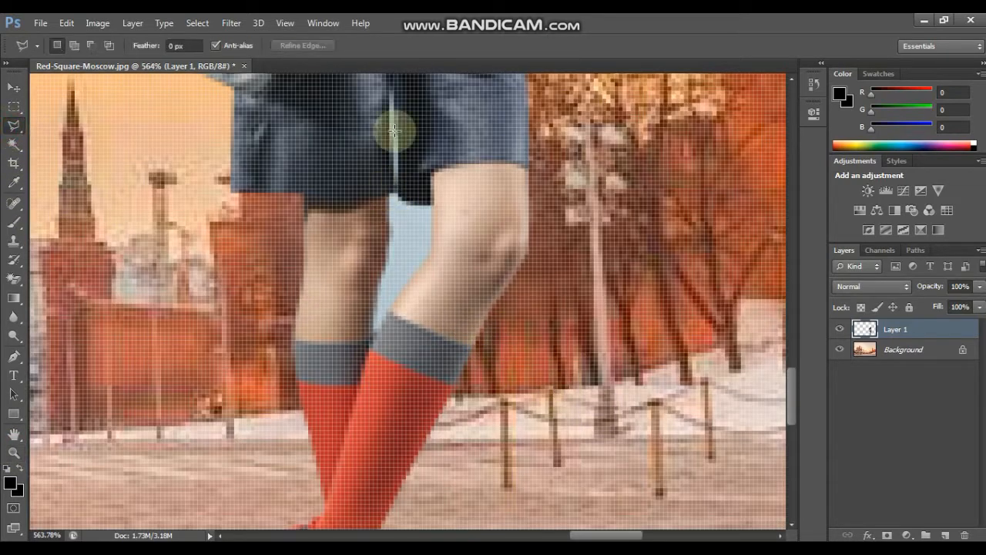
click(390, 90)
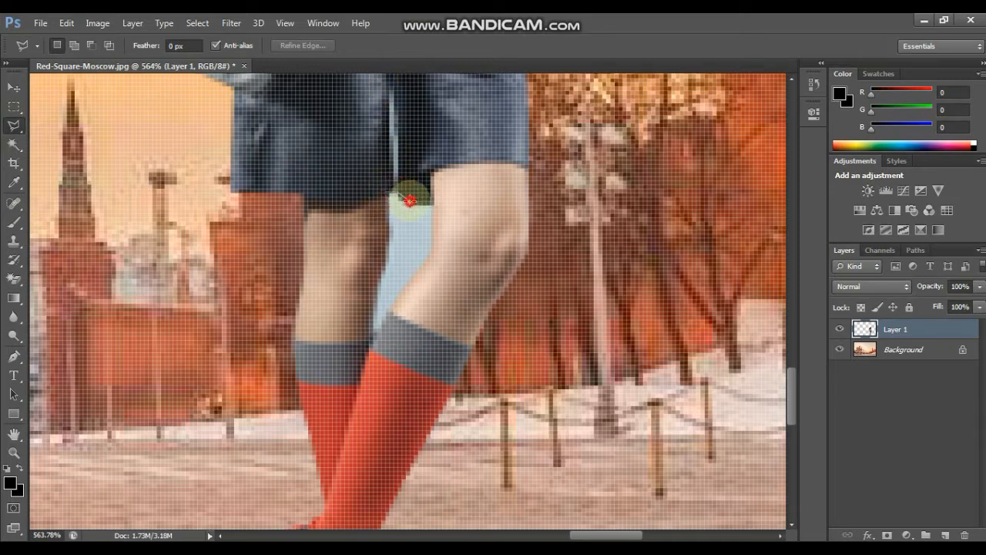
click(434, 203)
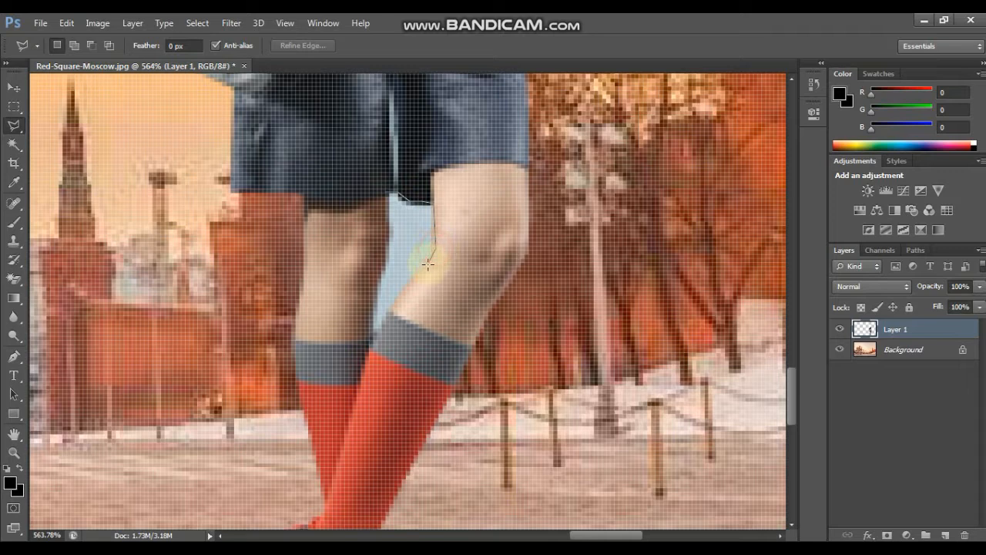
click(370, 339)
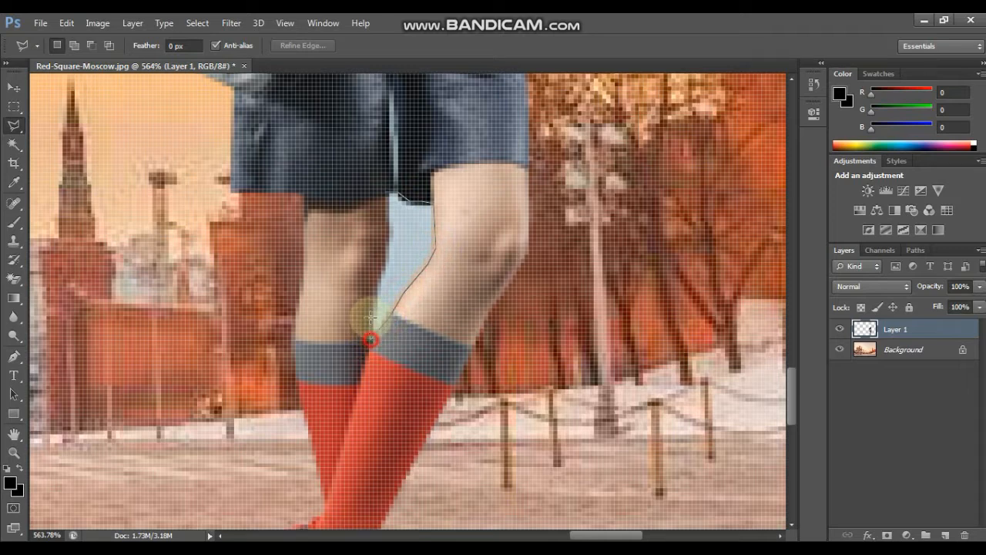
click(390, 220)
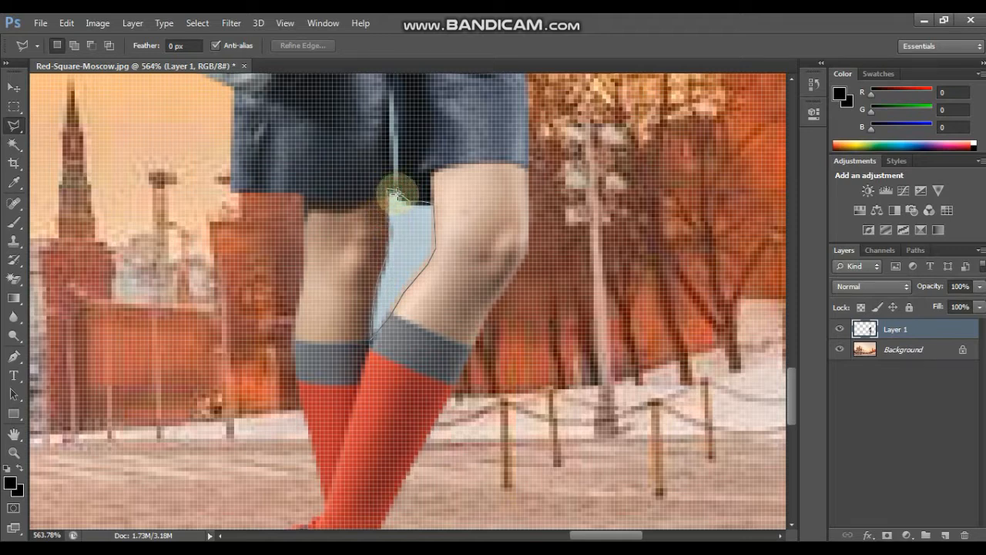
click(398, 191)
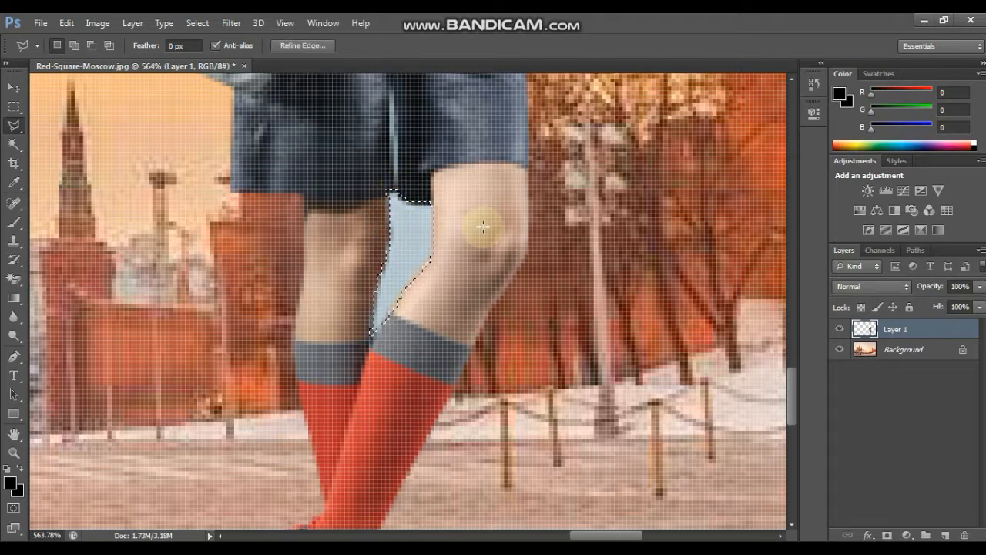
key(ctrl+d)
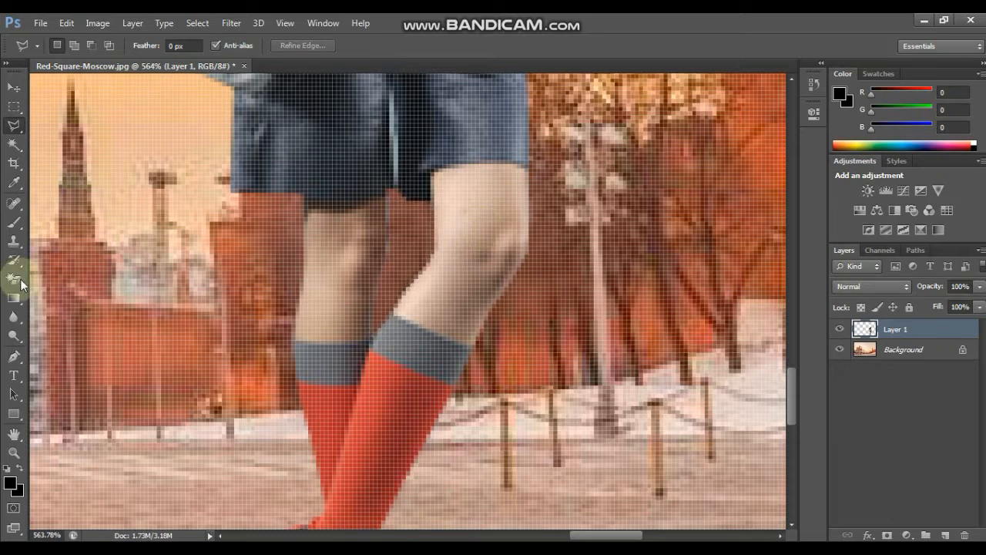
click(15, 337)
right_click(399, 264)
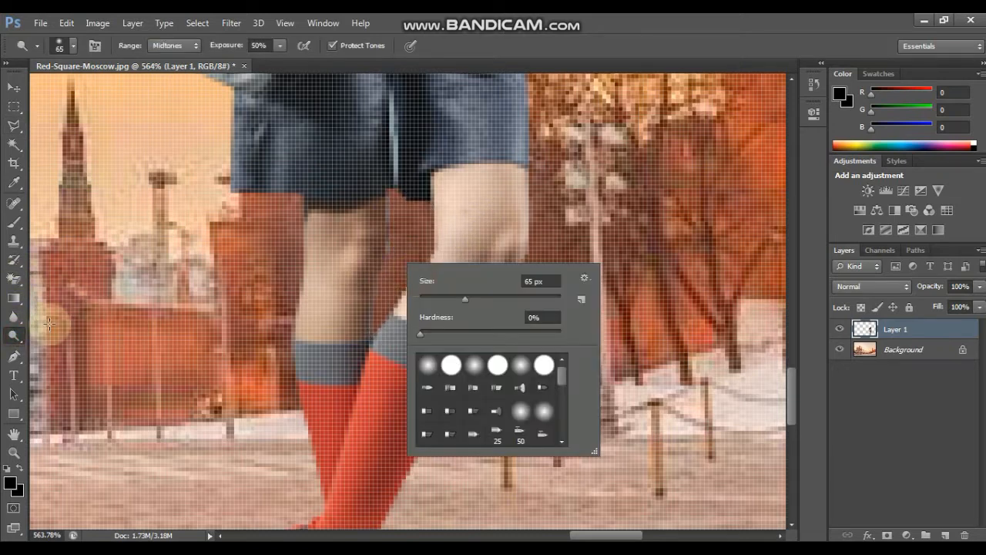
click(13, 452)
right_click(392, 326)
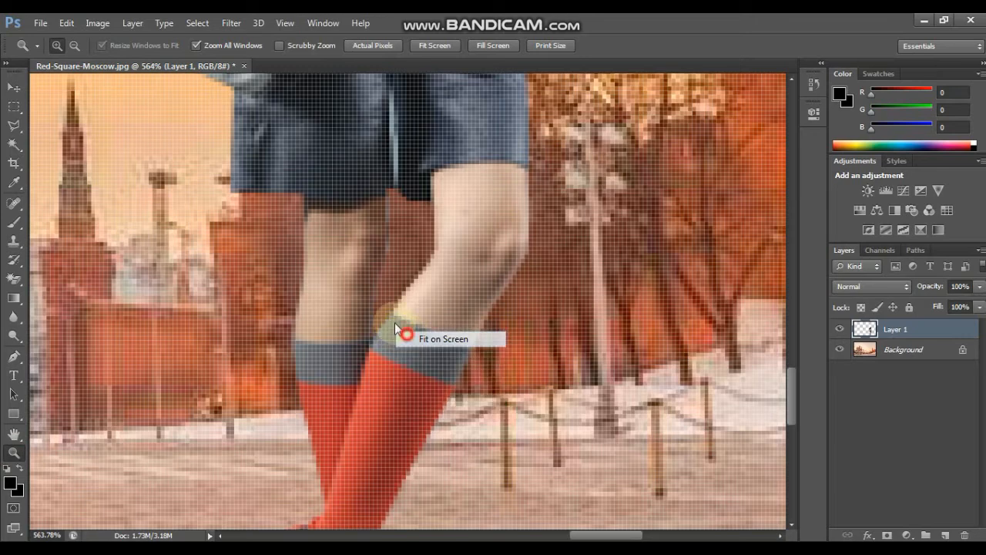
click(416, 336)
click(11, 91)
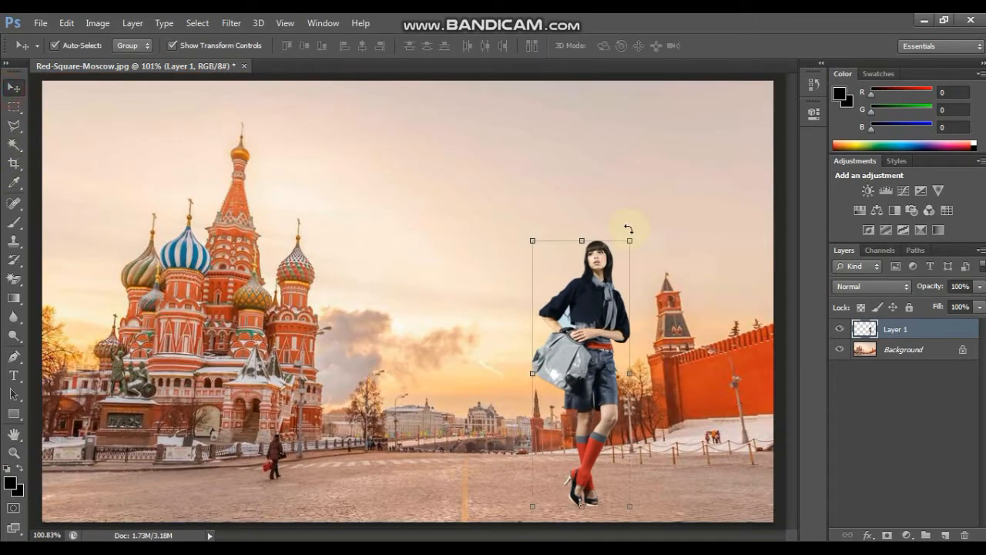
click(16, 337)
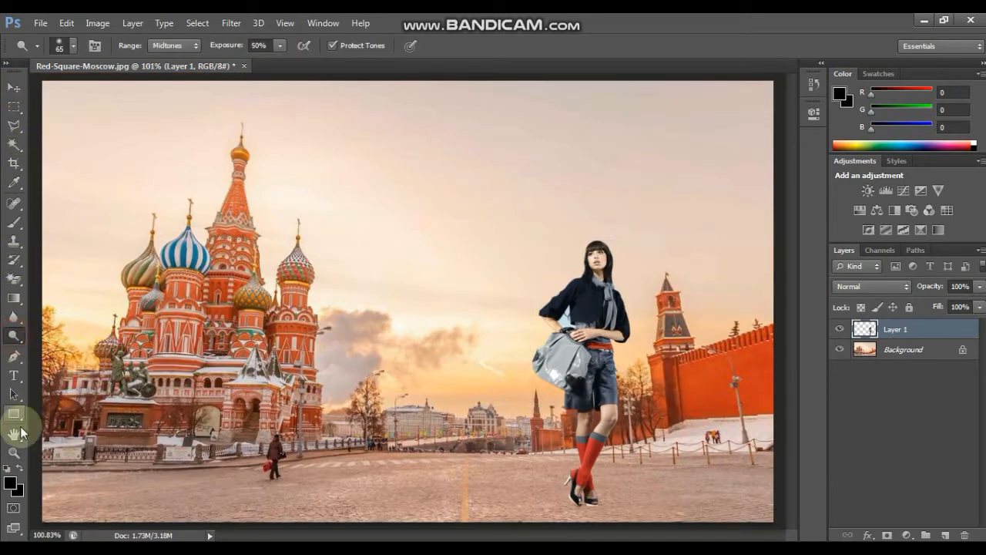
Select the leftover blue background between the woman's bent arm, jacket and handbag, delete it and deselect.
click(13, 452)
drag(506, 272, 649, 374)
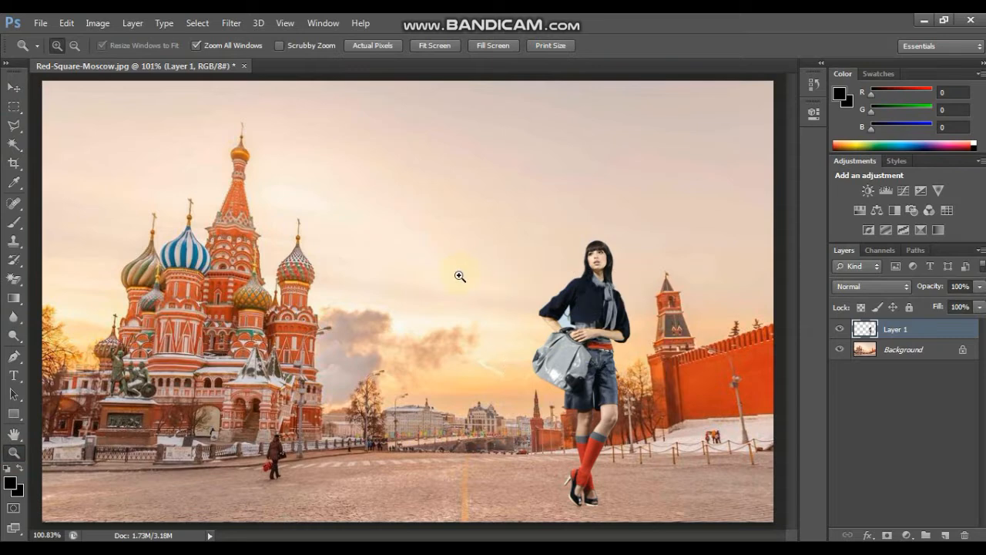
click(12, 127)
click(368, 186)
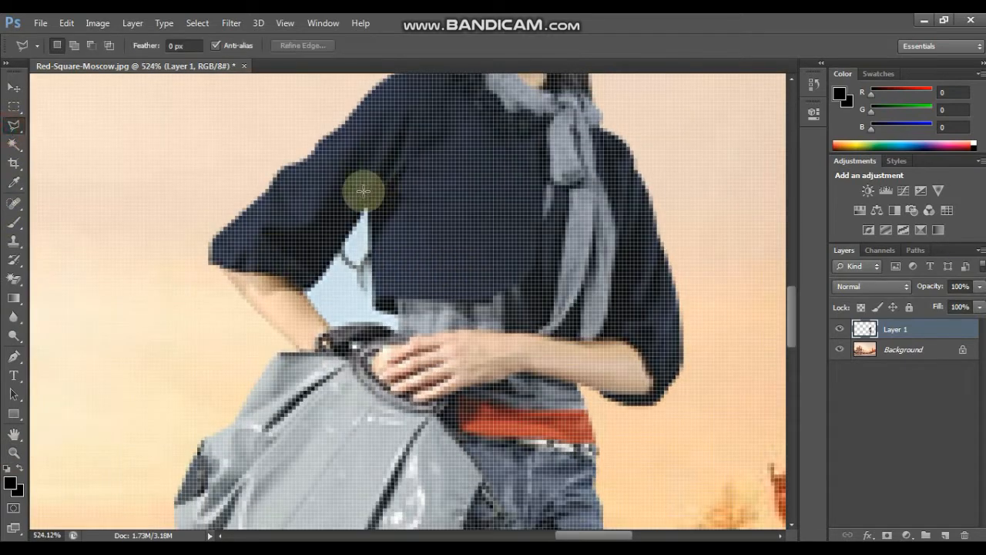
click(369, 198)
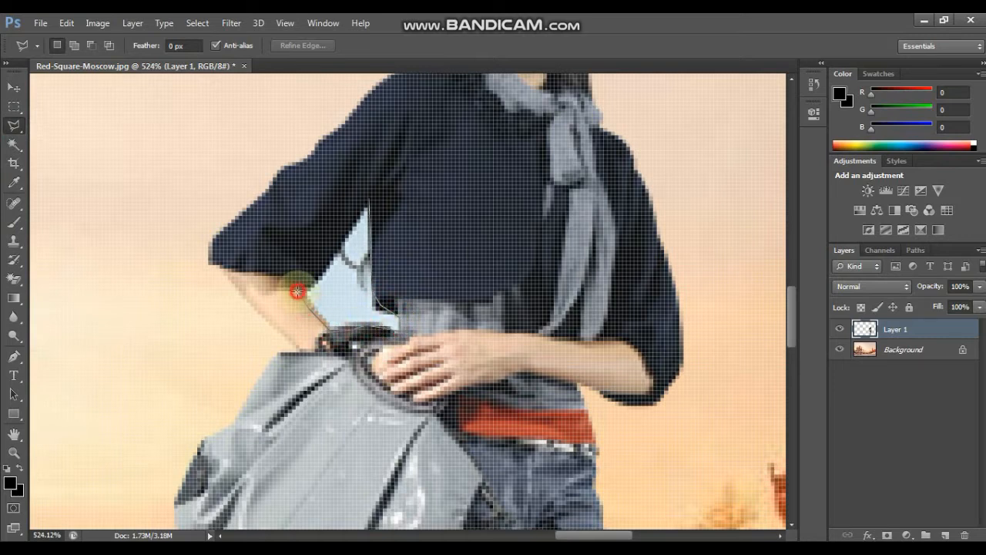
click(369, 204)
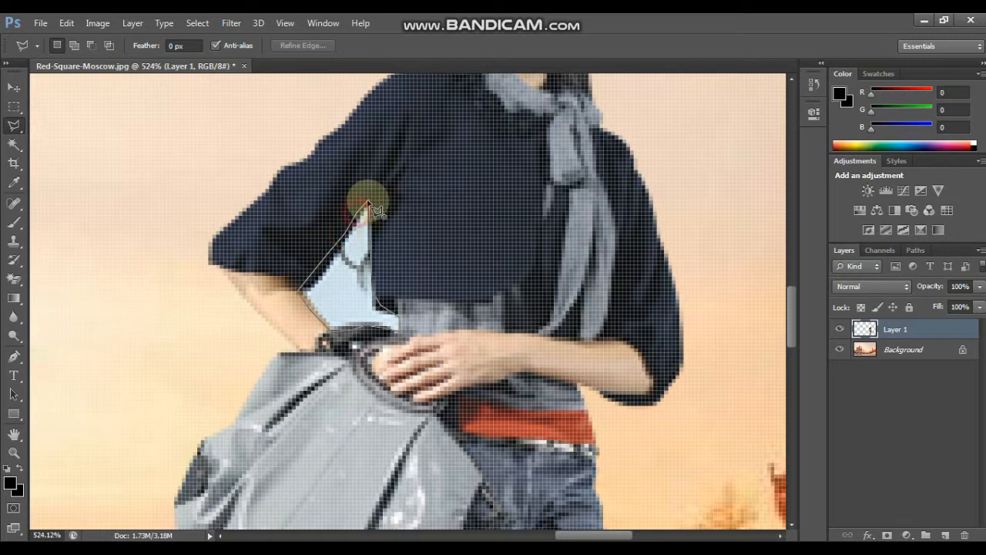
click(368, 202)
key(Delete)
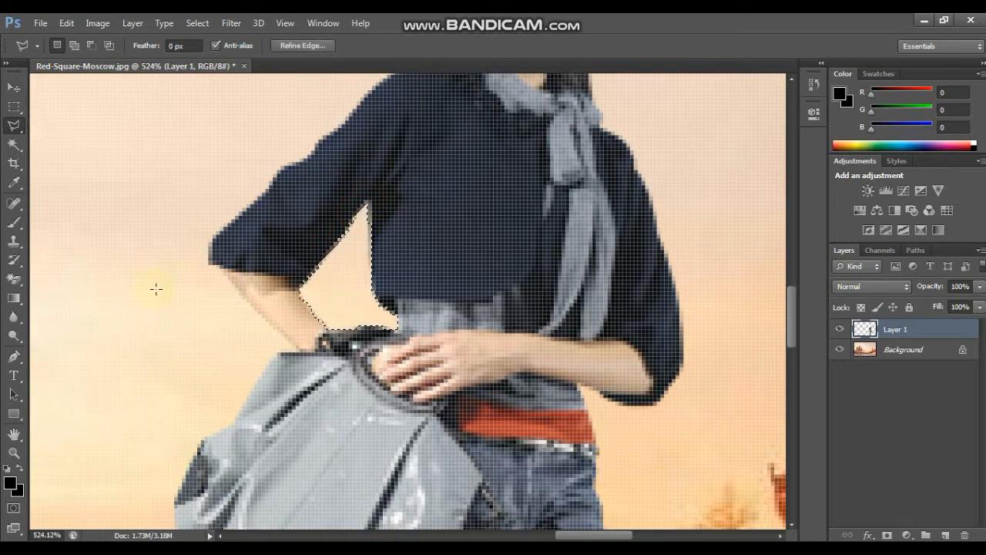
click(17, 333)
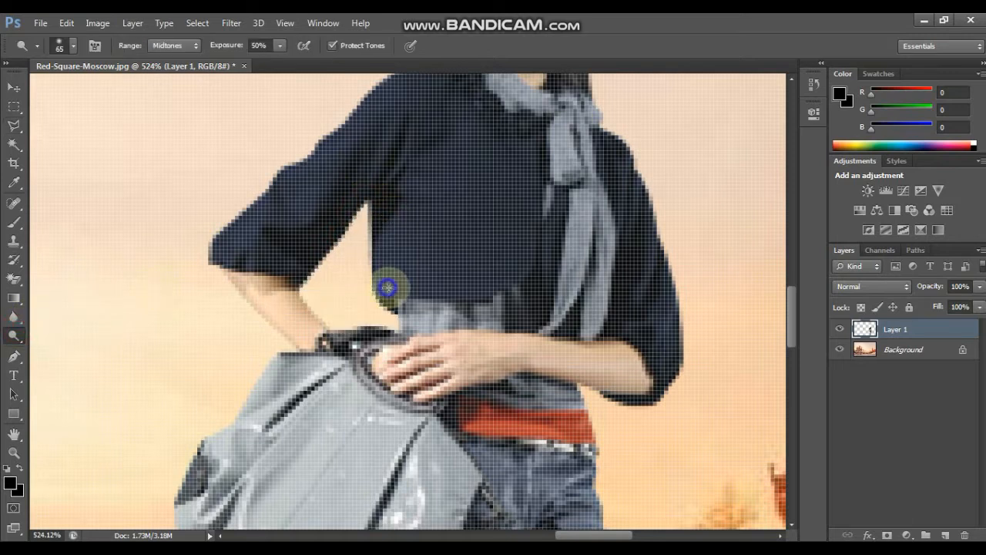
right_click(385, 285)
Fit the whole composite in view and activate the Move tool to check the cleaned cutout.
click(14, 453)
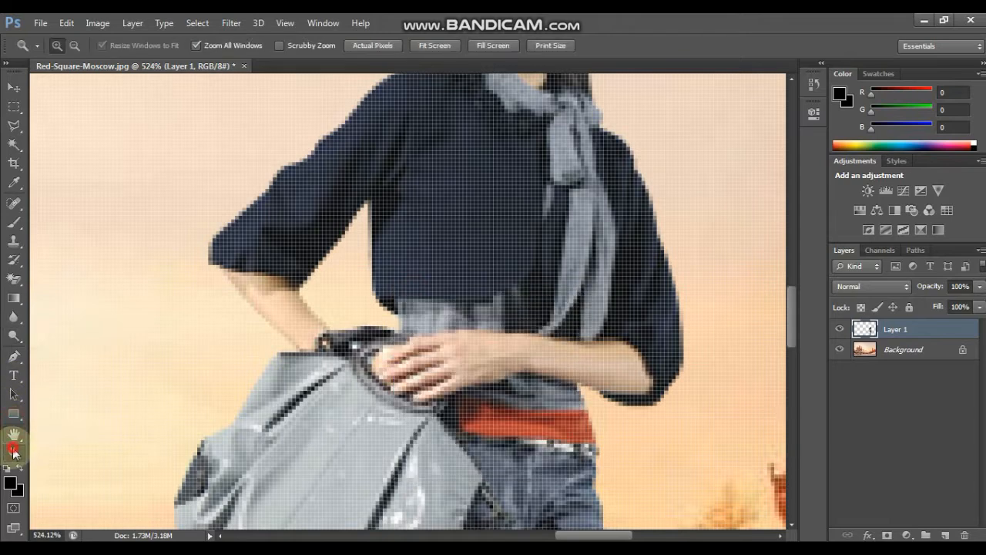
right_click(433, 283)
click(453, 294)
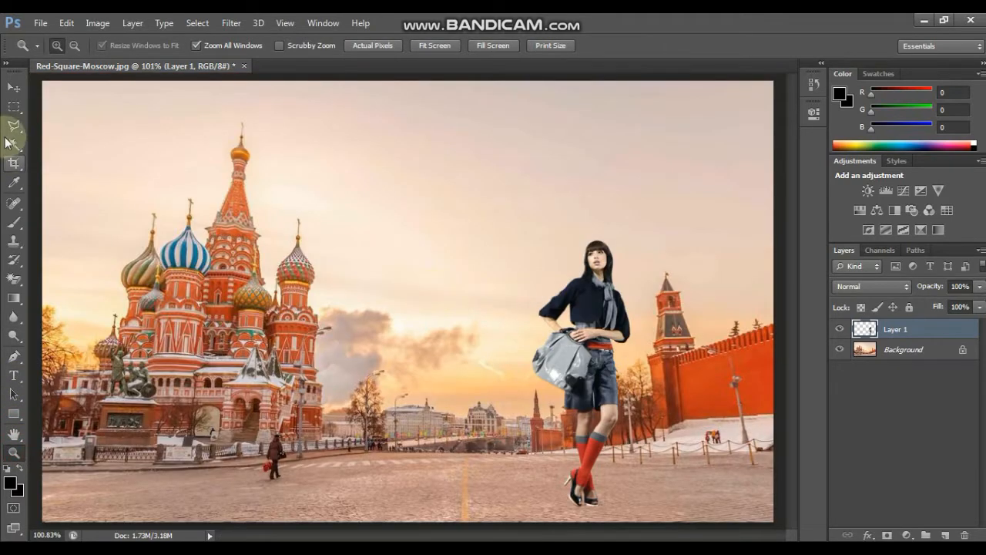
click(13, 89)
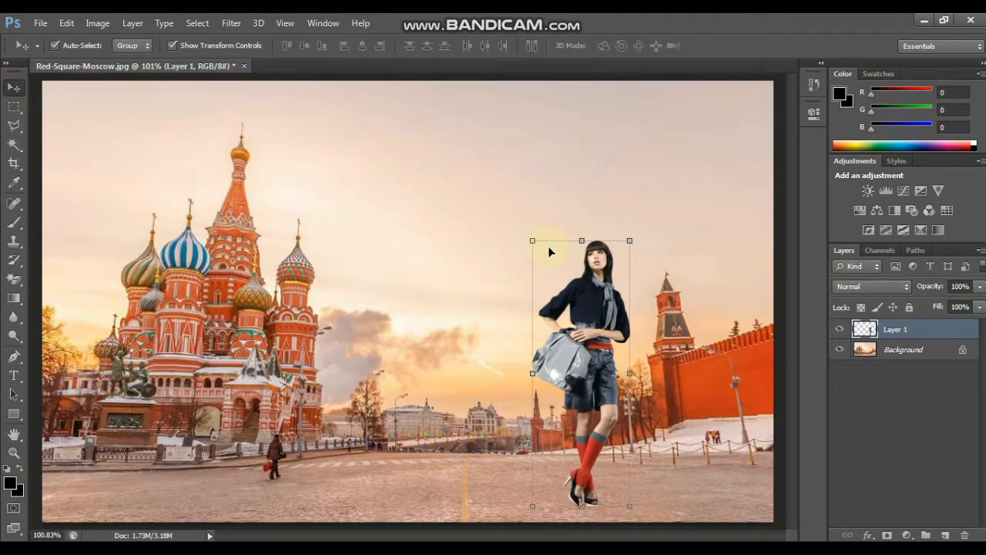
Warm the woman's midtones with Color Balance, setting about +30 toward red and -22 toward yellow.
key(ctrl+b)
drag(738, 74, 497, 48)
drag(578, 104, 584, 104)
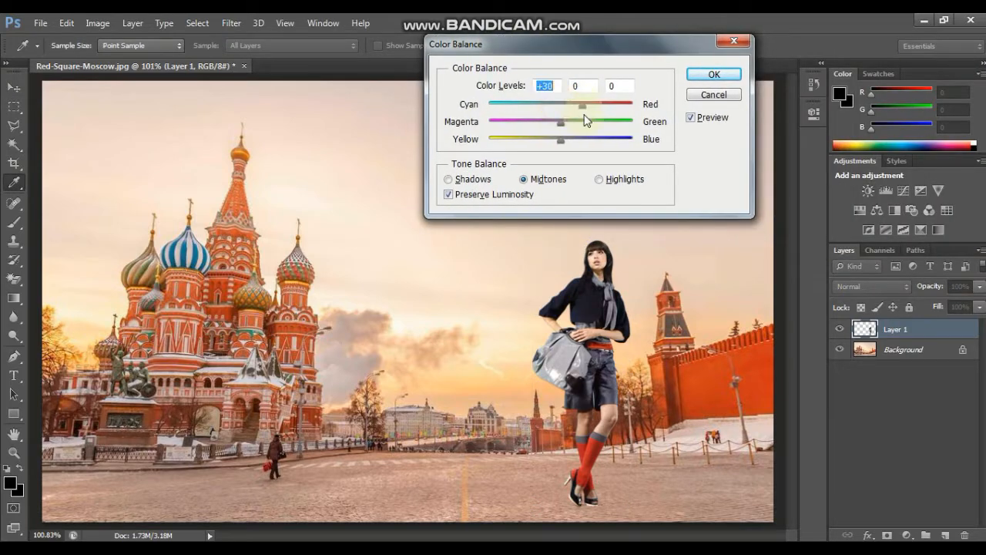
click(545, 141)
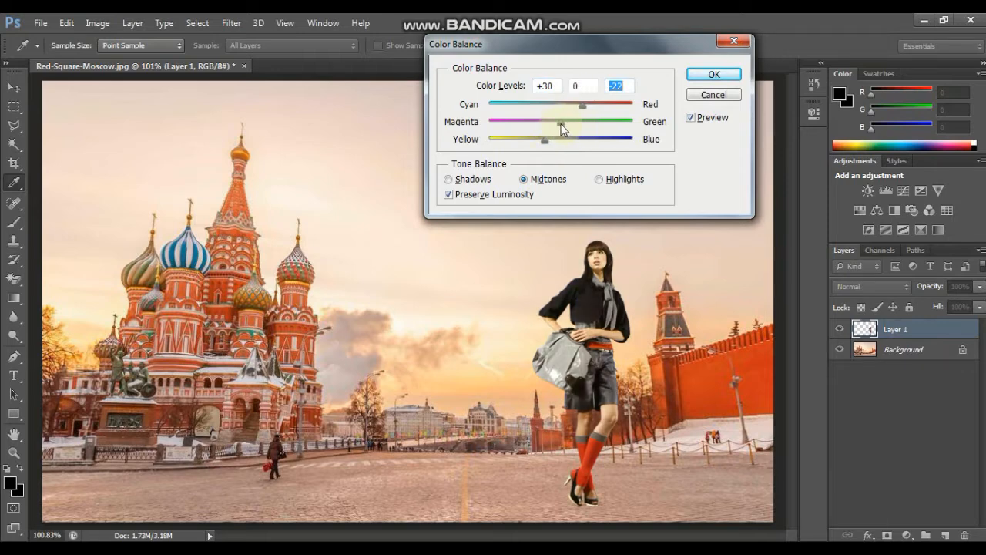
click(584, 106)
click(702, 74)
key(v)
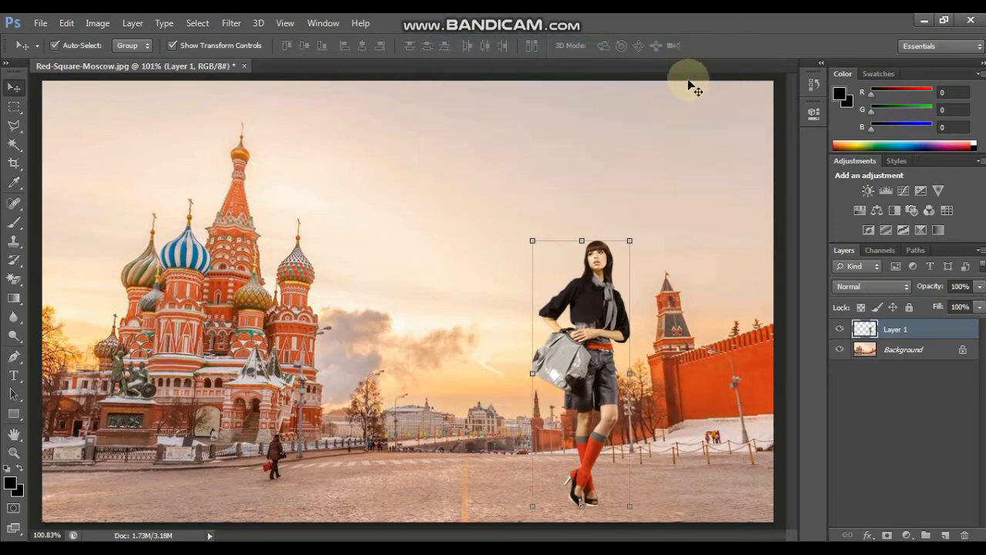
Darken the woman with Curves by lowering the RGB midtones from input 152 to output 128.
key(ctrl+m)
drag(682, 82, 259, 82)
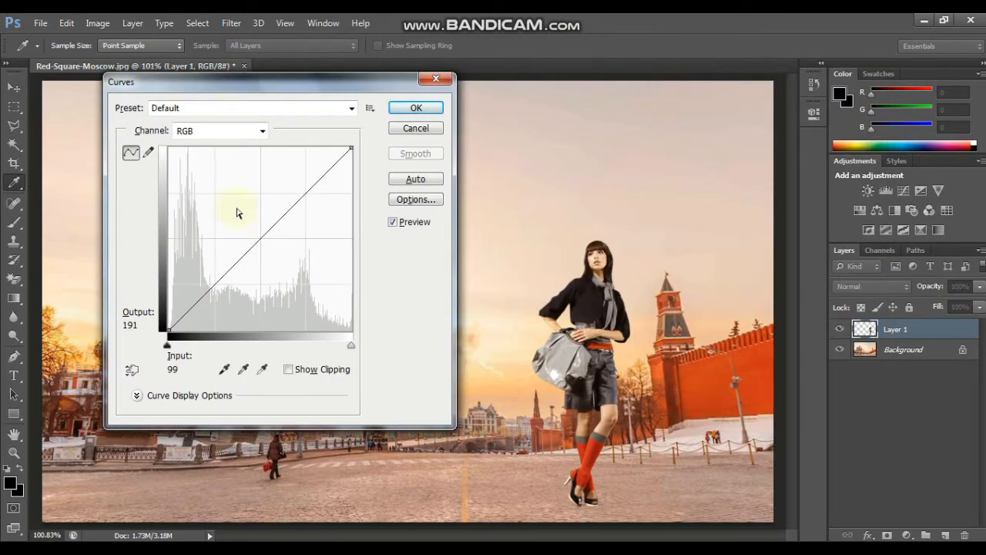
drag(271, 230, 277, 238)
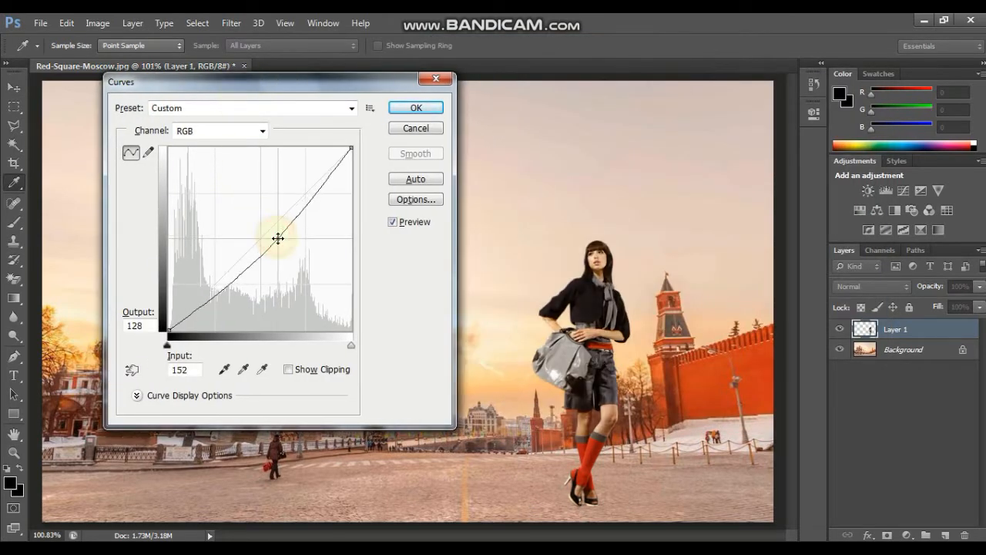
click(409, 109)
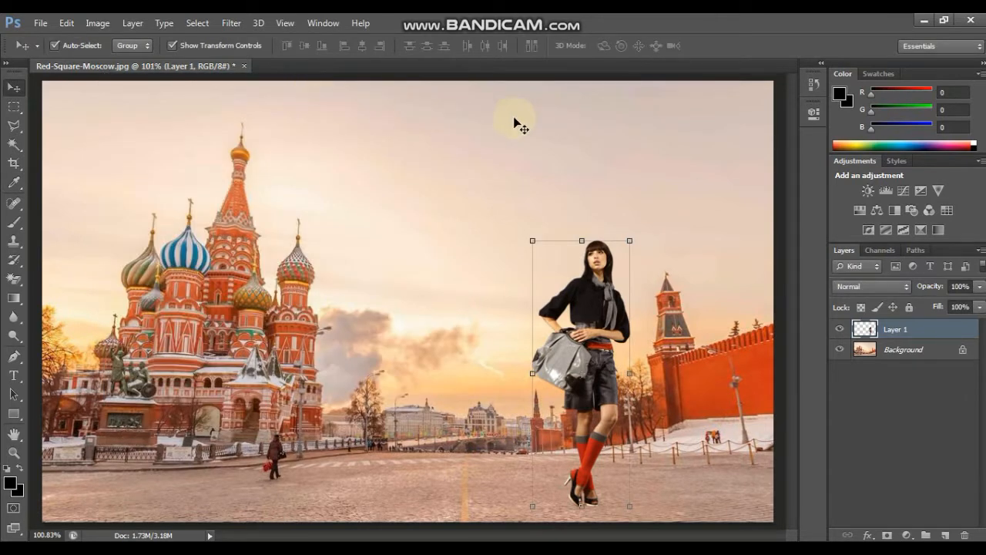
Float the Red Square document in its own window and bring up the fox photo, ThinkstockPhotos-453767187.jpg, beside it.
drag(193, 65, 268, 89)
drag(746, 91, 643, 83)
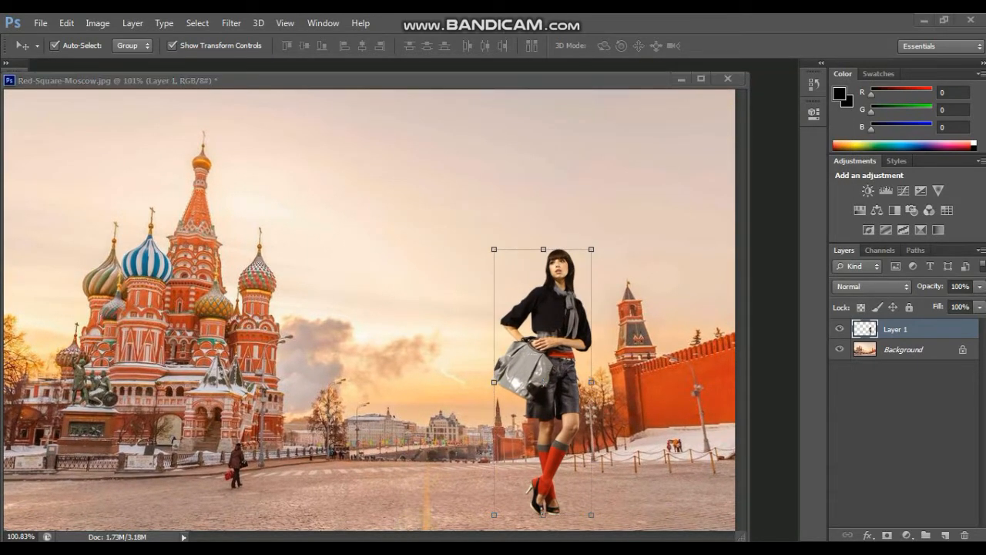
click(357, 492)
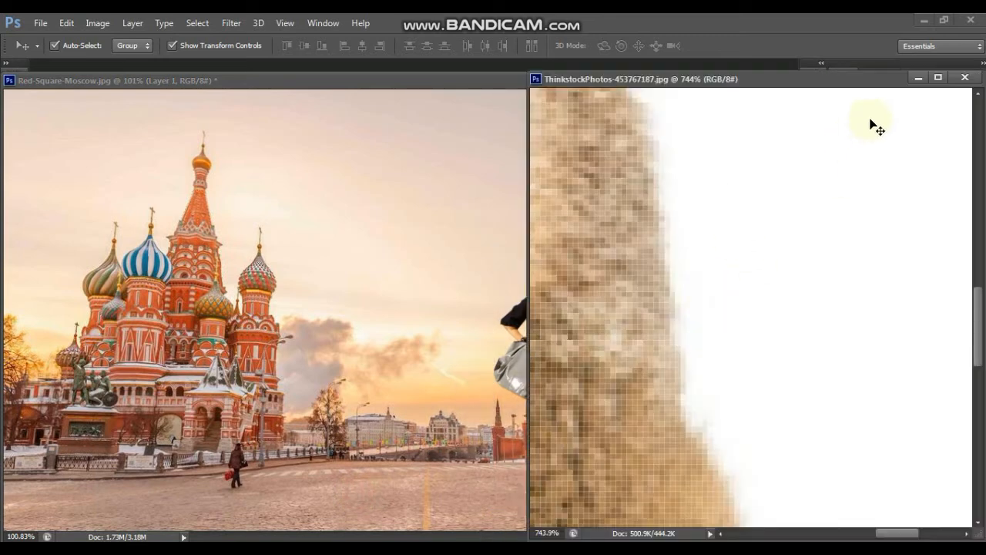
Copy the fox photo into the Red Square composite as a new layer and minimize the original fox document.
drag(836, 215, 391, 256)
drag(364, 214, 428, 253)
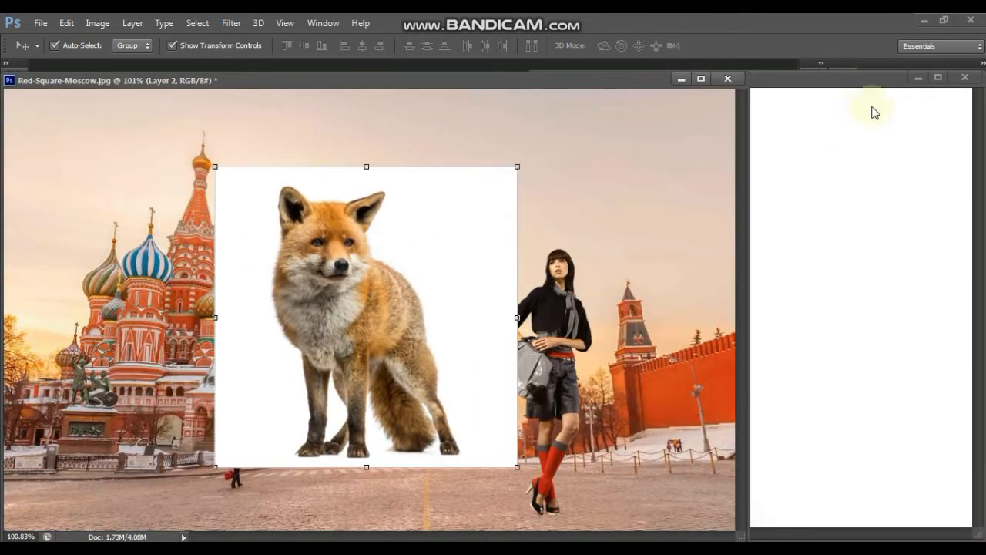
click(917, 79)
drag(493, 84, 549, 85)
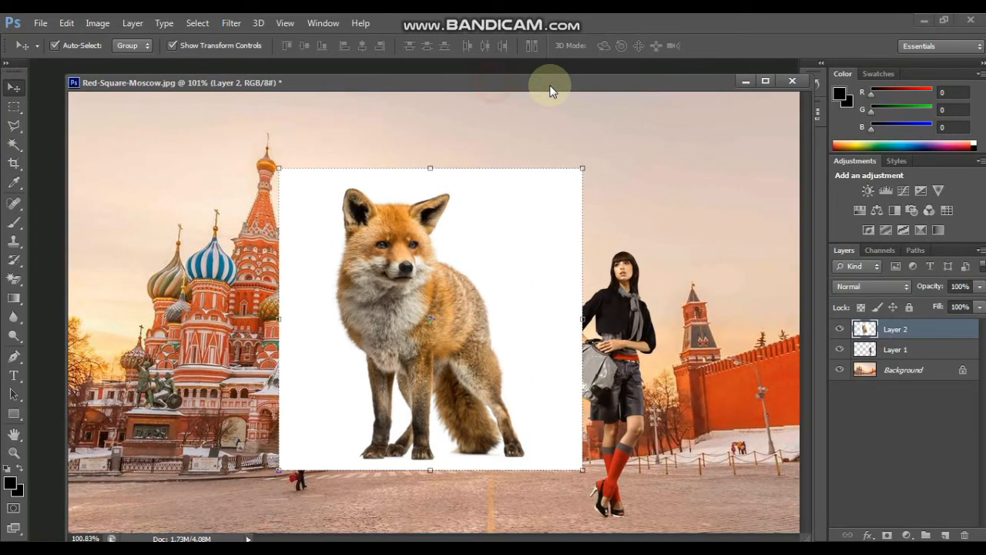
Select the white background around the fox and between its legs with the Magic Wand at tolerance 32 and delete it.
click(14, 144)
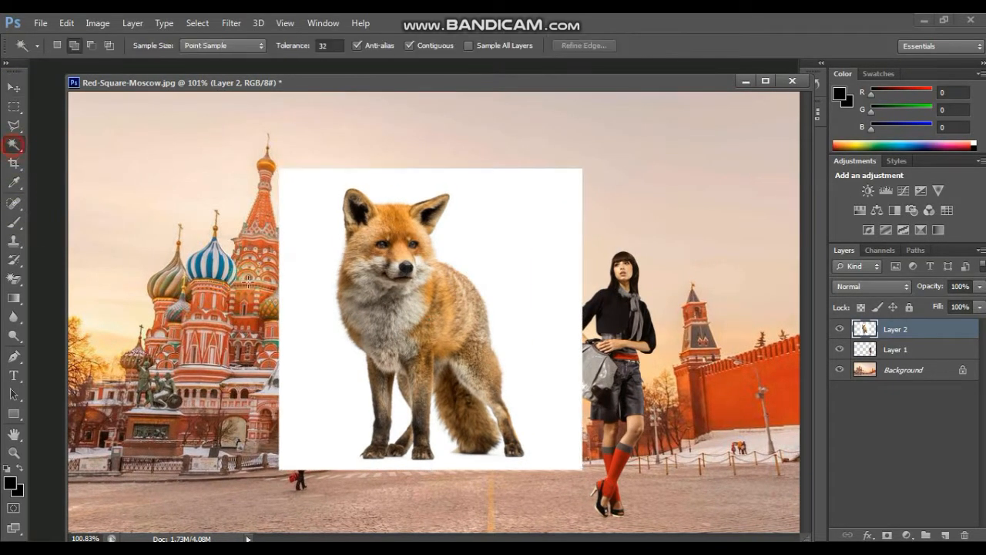
click(326, 243)
click(398, 415)
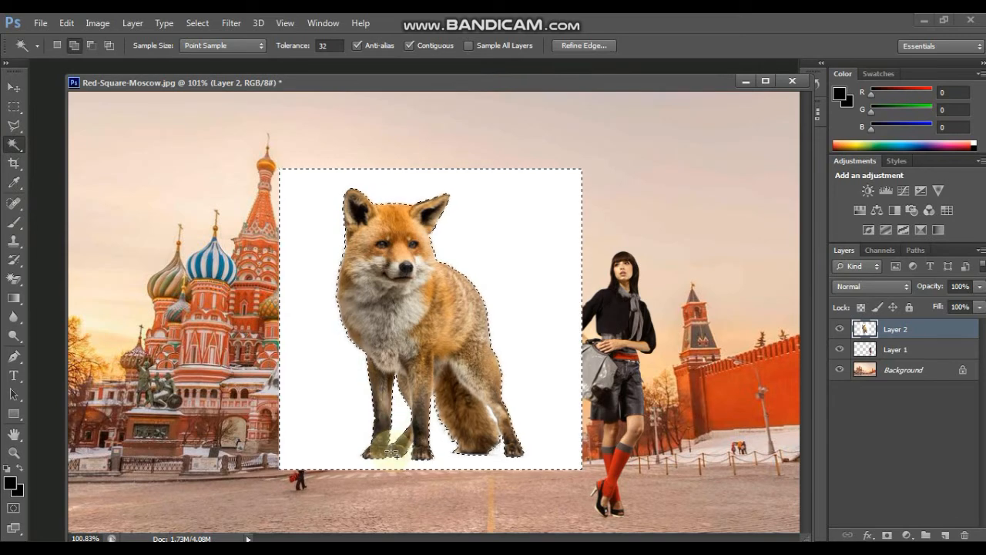
key(Delete)
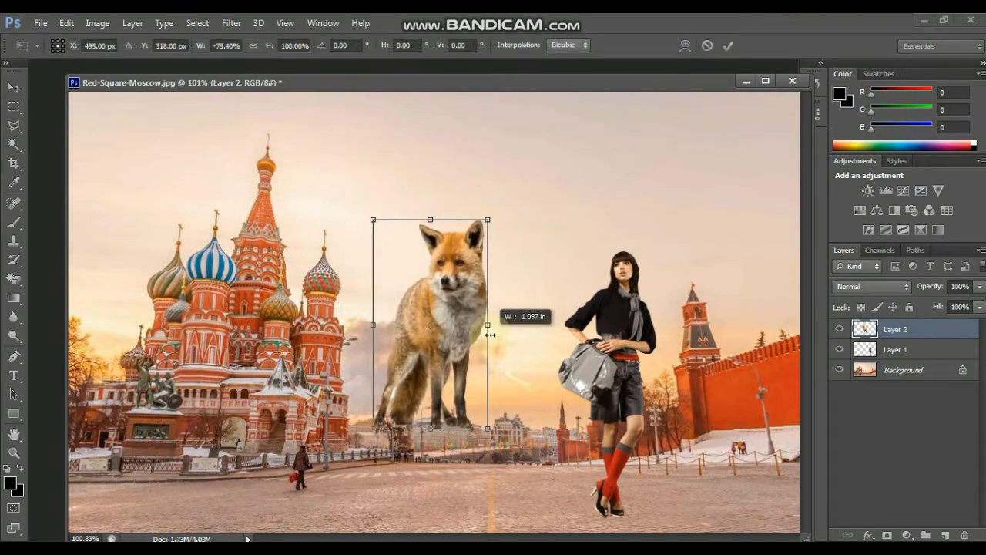
Mirror the fox horizontally at about -99% width and 100% height and apply the transformation.
drag(490, 334, 502, 331)
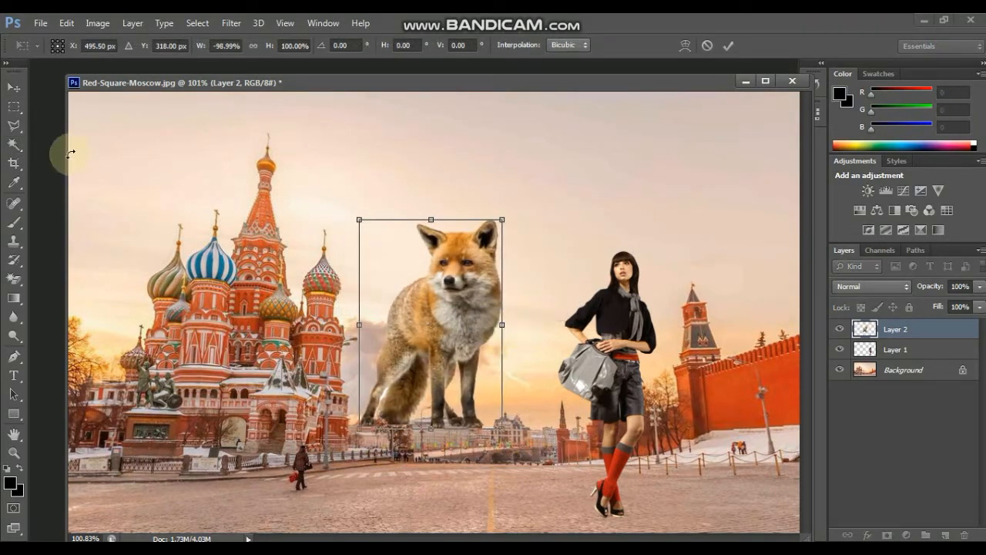
click(14, 87)
click(432, 212)
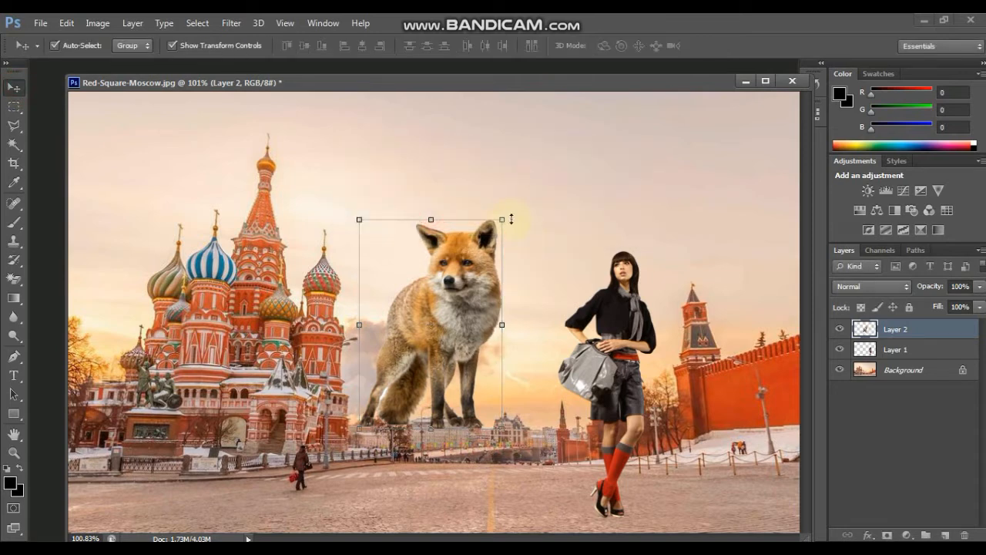
Scale the fox down to about 46.7% width and 46.5% height and stand it beside the woman's legs.
drag(506, 221, 471, 265)
drag(435, 318, 571, 448)
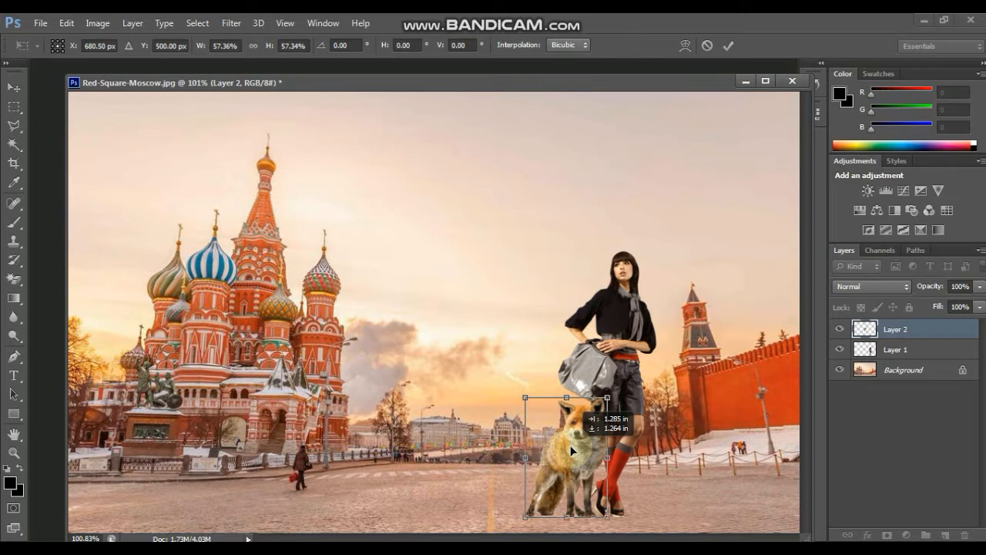
drag(607, 397, 583, 441)
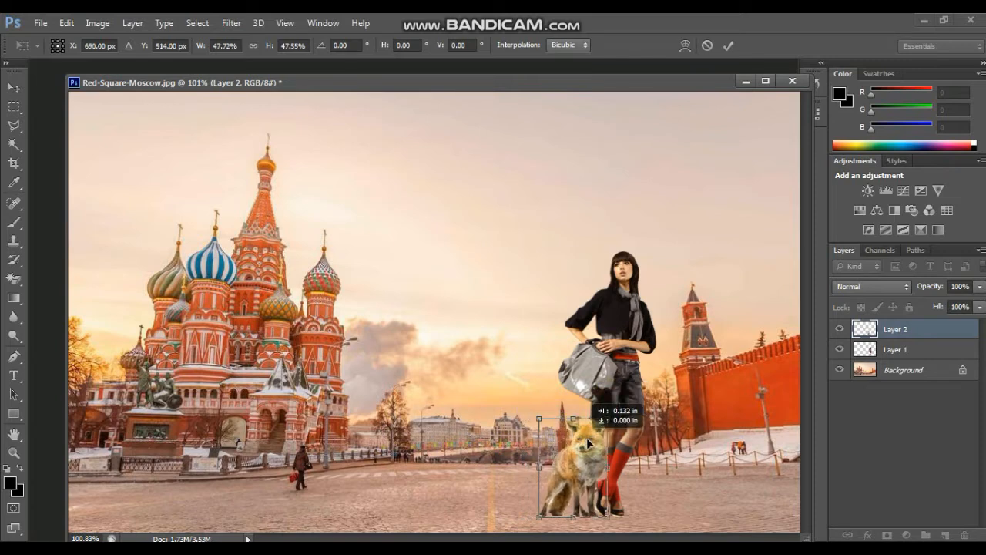
drag(607, 421, 604, 422)
click(14, 87)
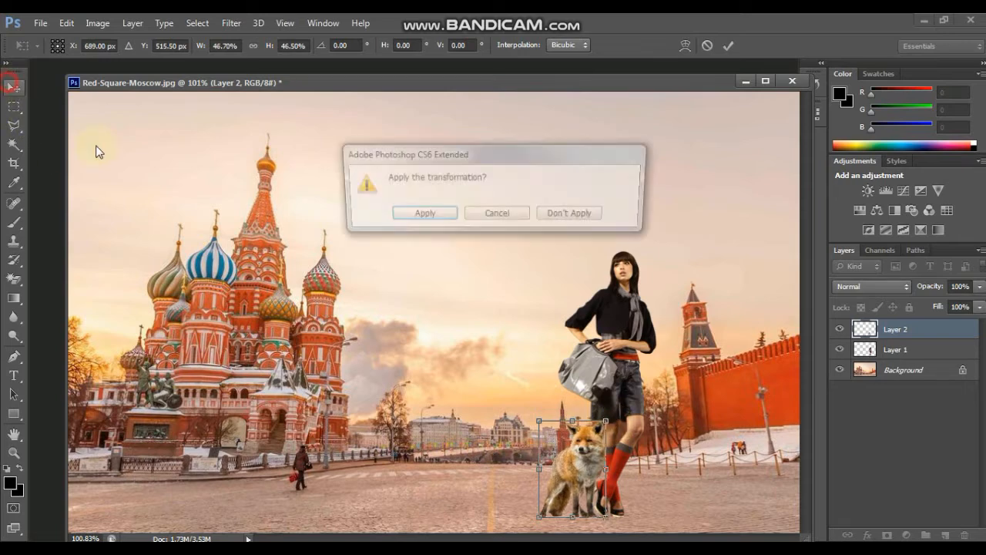
click(416, 217)
Warm the fox's midtones with Color Balance levels of +26, -8 and -11.
key(ctrl+b)
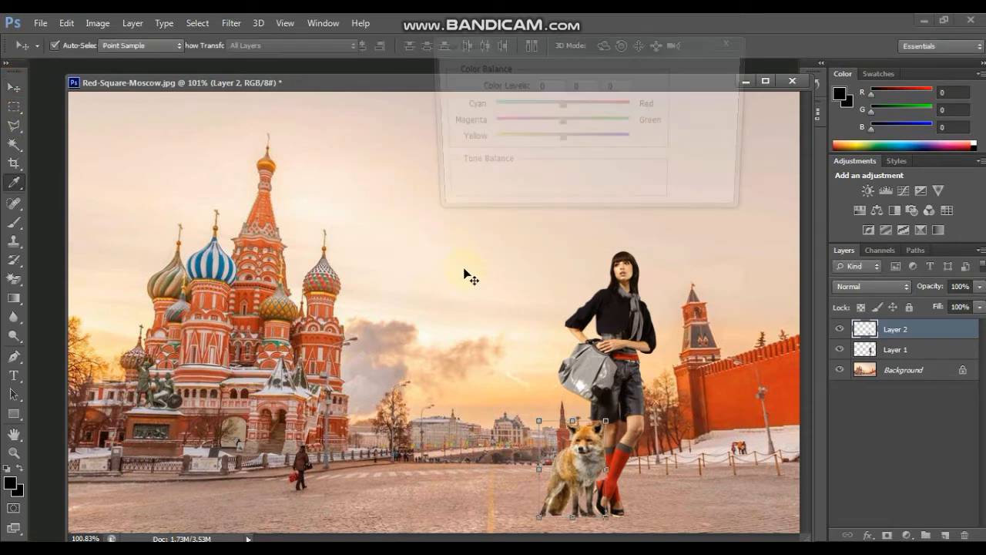
drag(577, 104, 580, 104)
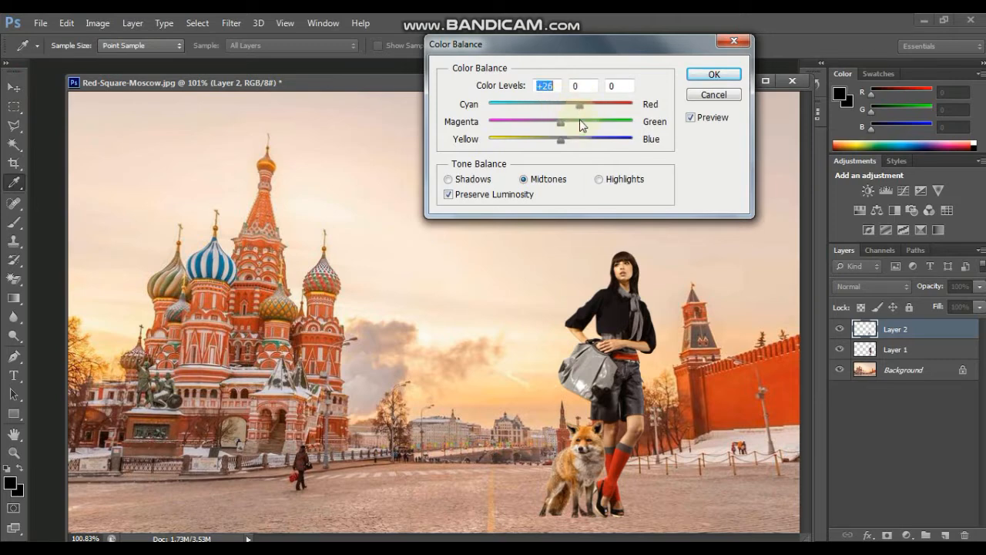
drag(552, 146, 565, 129)
click(555, 123)
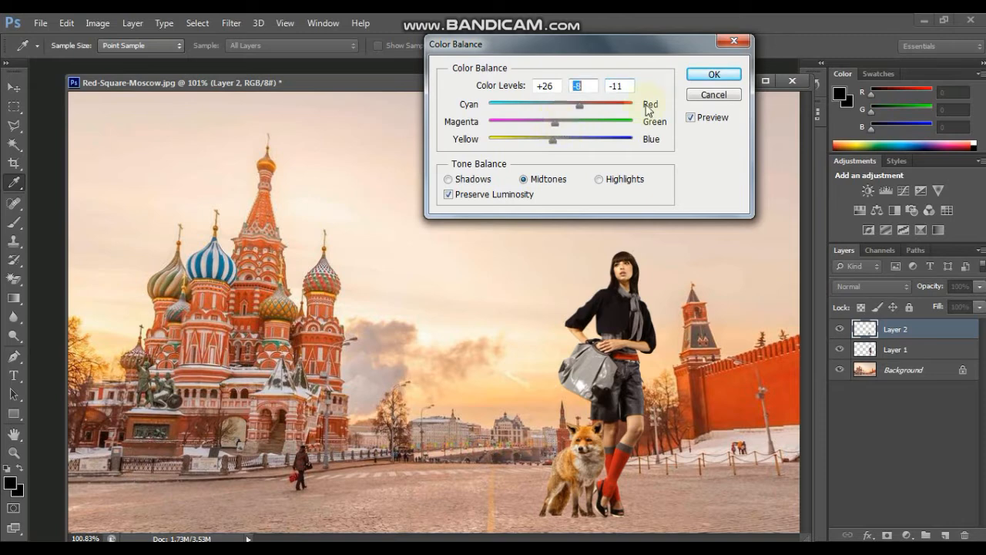
click(714, 76)
Darken the fox with Curves by lowering the RGB midtones from input 138 to output 108.
key(ctrl+m)
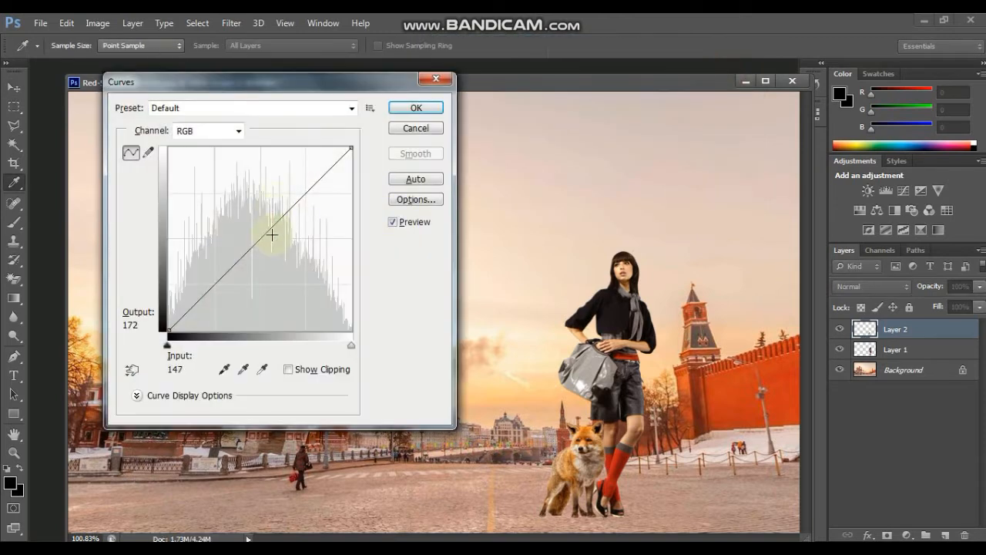
drag(256, 244, 271, 253)
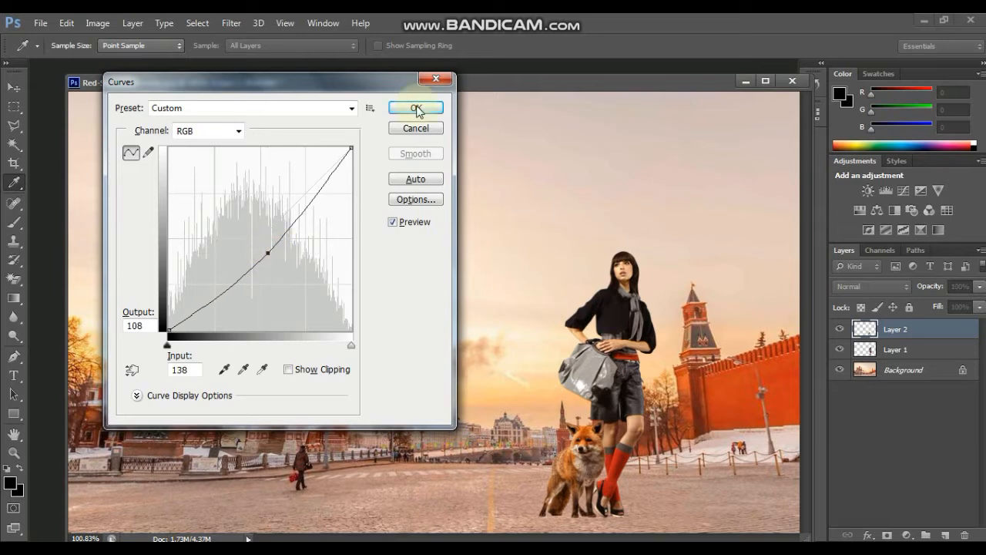
click(416, 109)
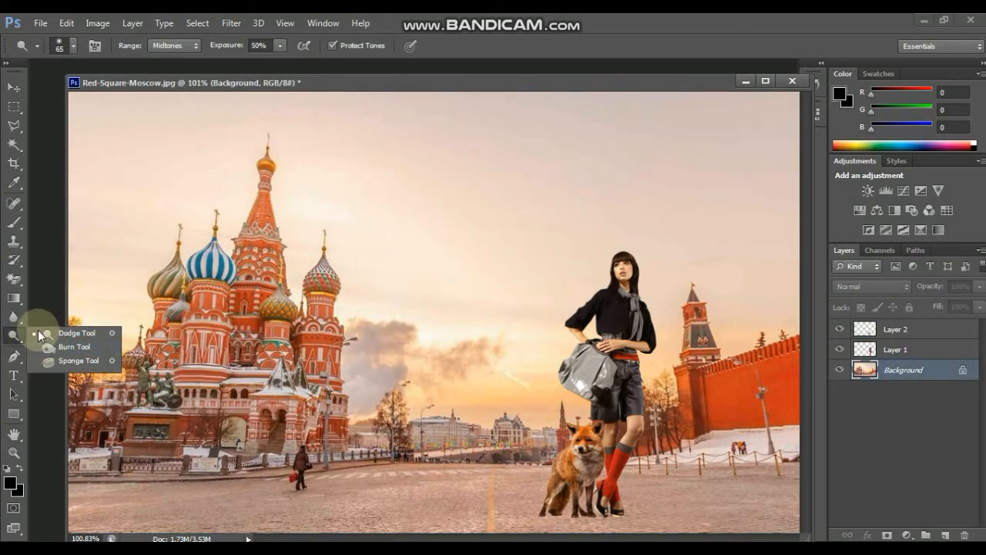
Burn a soft shadow into the Background pavement around the fox's and woman's feet, using brush size 65, Midtones and 50% exposure.
click(71, 347)
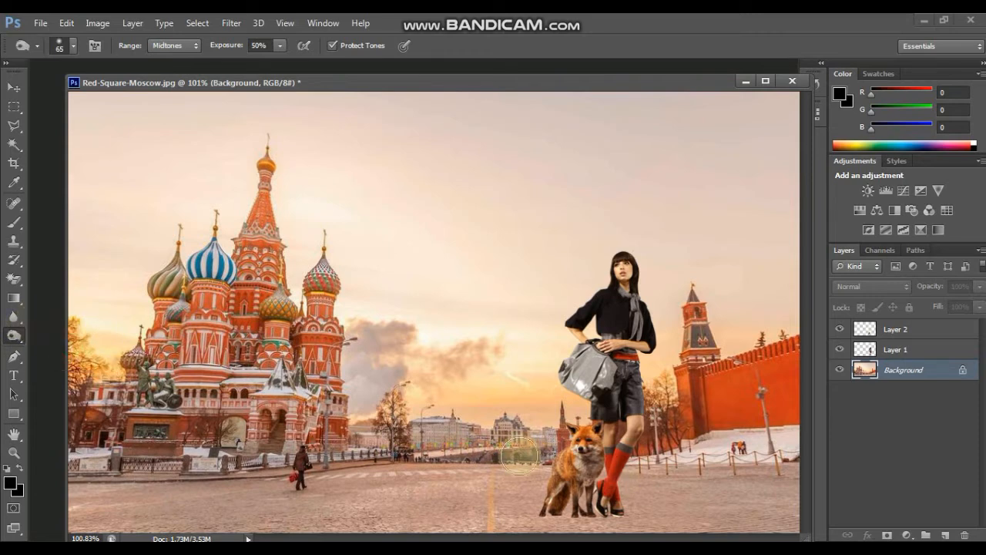
mouse_move(549, 513)
mouse_down()
mouse_move(623, 518)
mouse_move(633, 502)
mouse_move(622, 514)
mouse_move(577, 521)
mouse_move(619, 489)
mouse_move(640, 520)
mouse_move(653, 522)
mouse_move(500, 528)
mouse_move(662, 529)
mouse_move(639, 521)
mouse_move(706, 530)
mouse_move(510, 536)
mouse_move(532, 520)
mouse_up()
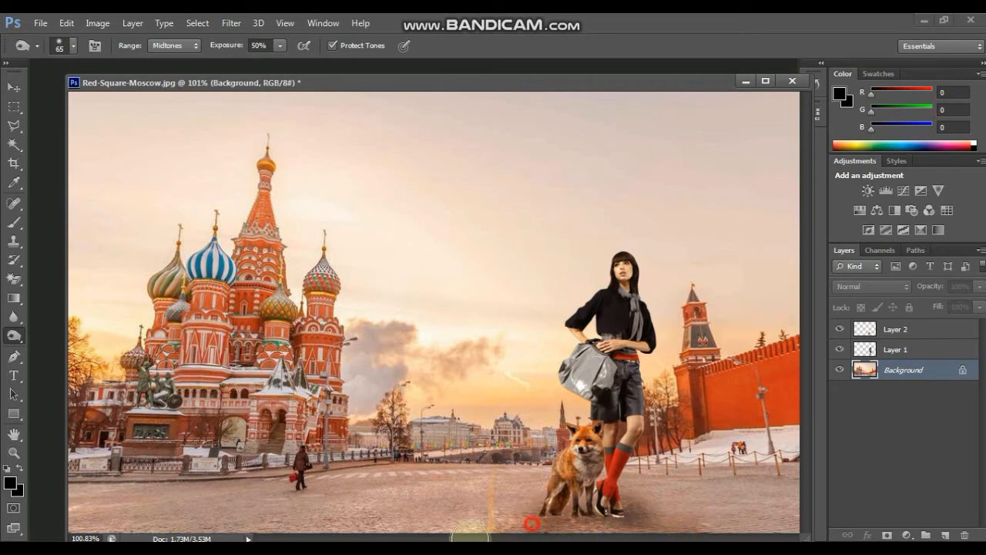
Crop the composite at a 12 x 10 ratio around the woman, the fox and the red-wall tower, excluding the cathedral.
click(14, 163)
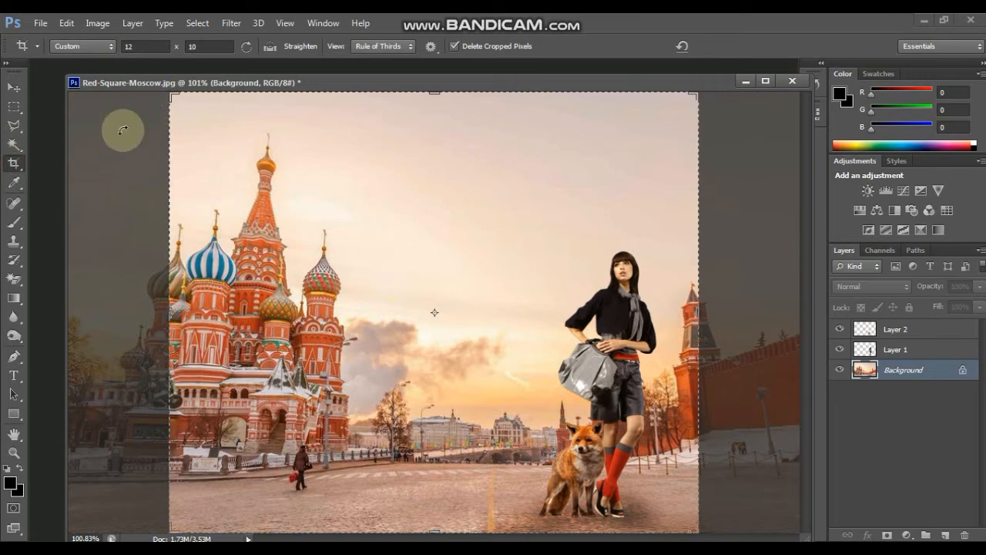
drag(169, 97, 256, 148)
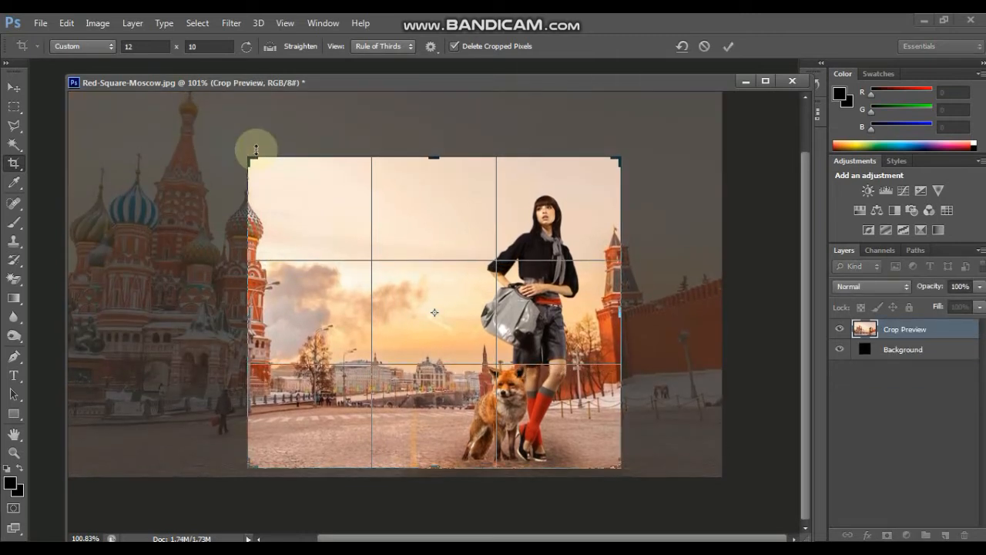
key(Left)
key(Left)
key(Left)
key(Left)
key(Left)
key(Left)
key(Left)
key(Left)
key(Left)
key(Left)
key(Left)
key(Left)
key(Left)
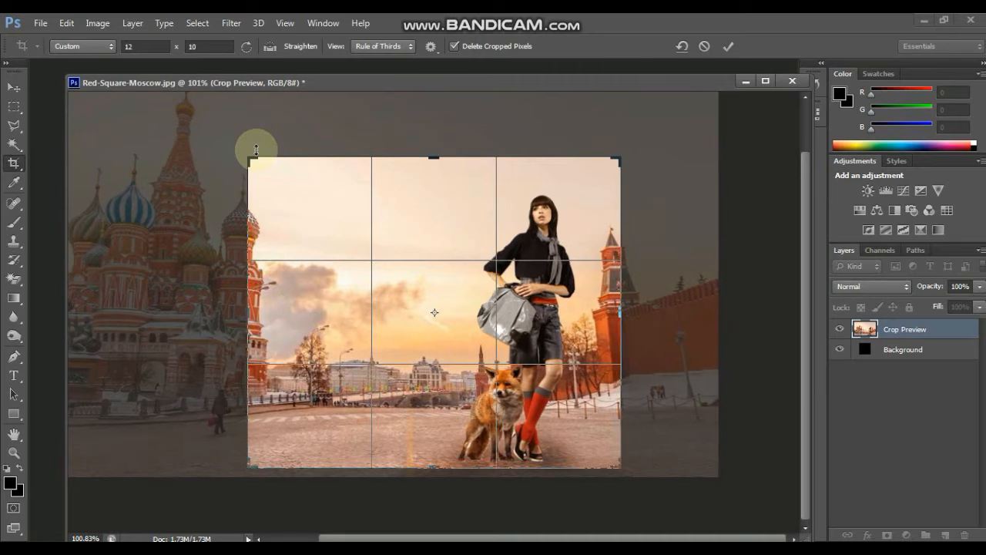
key(Left)
key(Left)
key(Left)
key(Left)
key(Left)
key(Left)
key(Left)
key(Left)
key(Left)
key(Left)
key(Left)
key(Left)
key(Left)
key(Left)
key(Left)
key(Left)
key(Left)
key(Left)
key(Left)
key(Left)
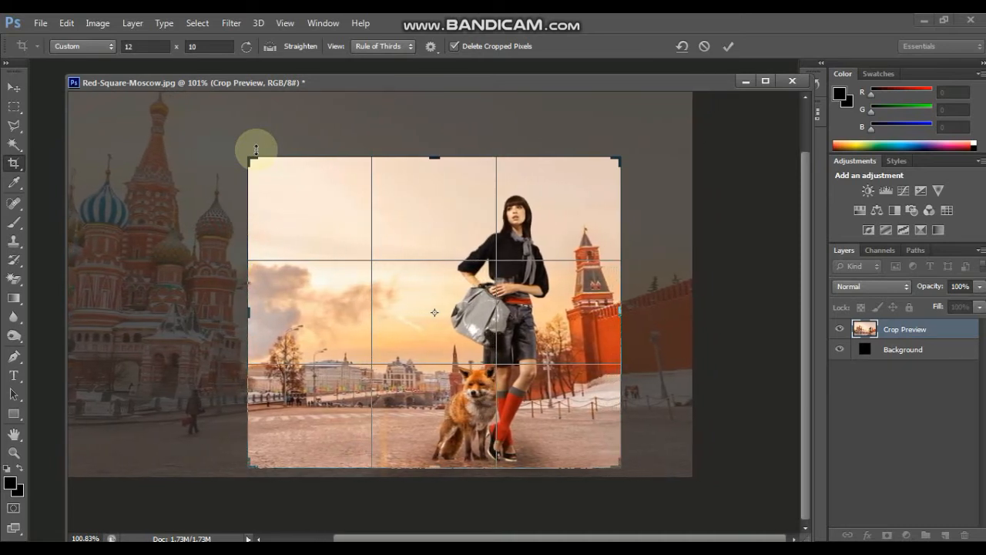
key(Left)
key(Left)
key(Left)
key(Left)
key(Left)
key(Left)
key(Left)
key(Left)
key(Left)
key(Left)
key(Left)
key(Left)
key(Left)
key(Left)
key(Left)
key(Left)
key(Left)
key(Left)
key(Left)
key(Left)
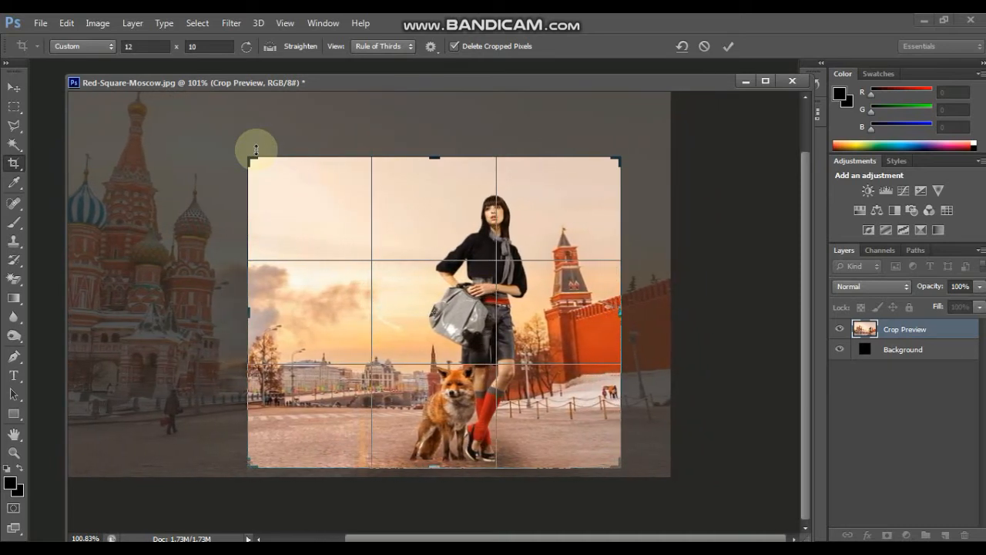
key(Return)
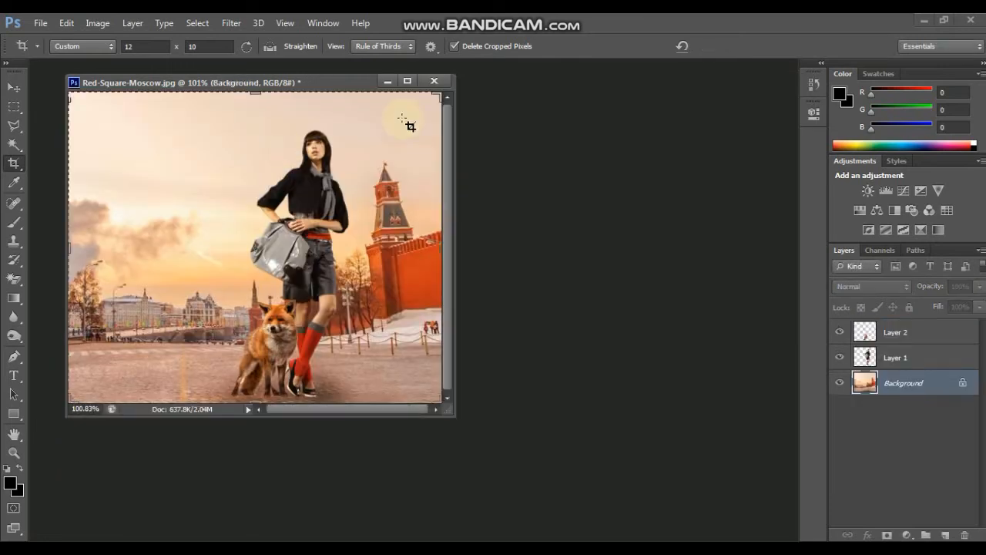
click(408, 82)
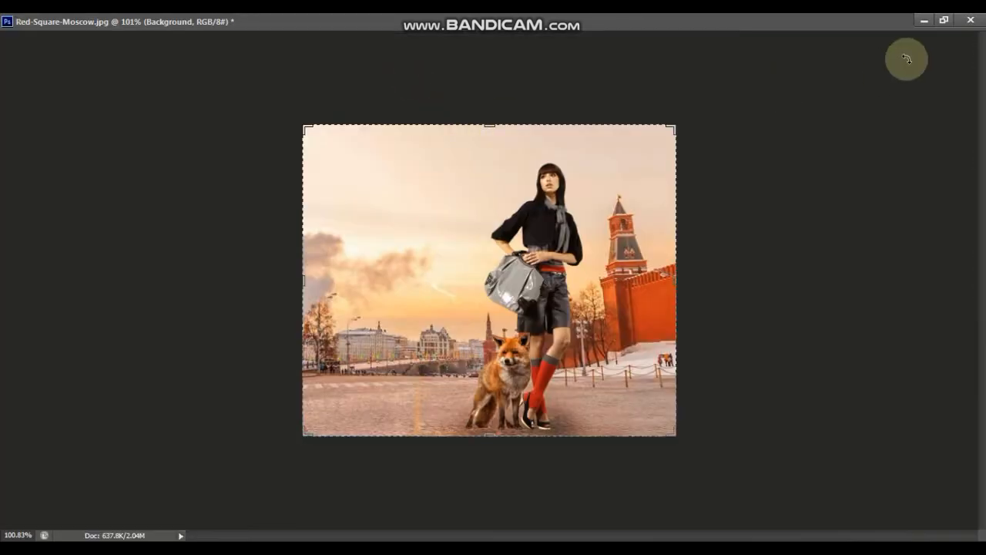
click(944, 22)
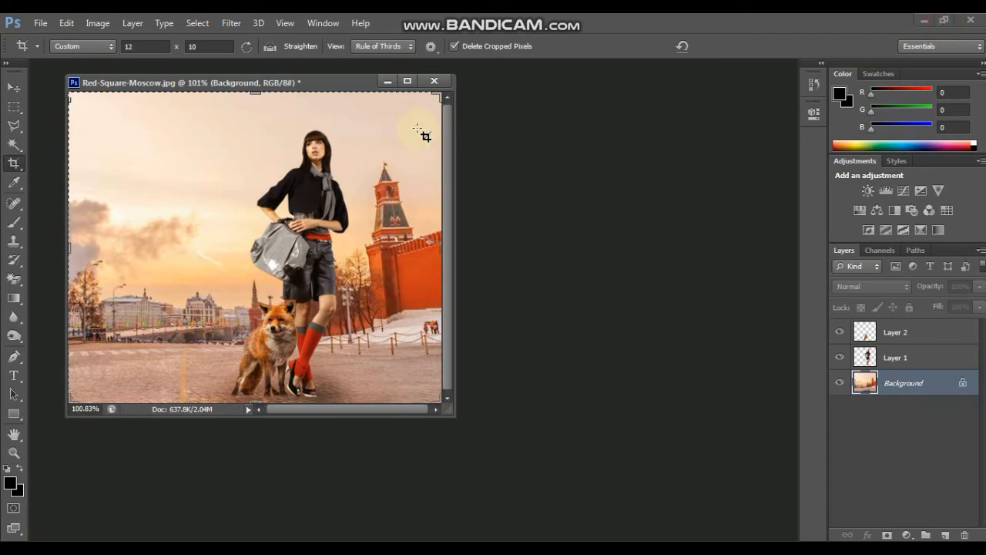
Save the composite to the Desktop as the JPEG Red-Square-Moscow.jpg, with quality 8 (High) and Progressive format with 3 scans.
click(15, 88)
click(40, 23)
click(60, 198)
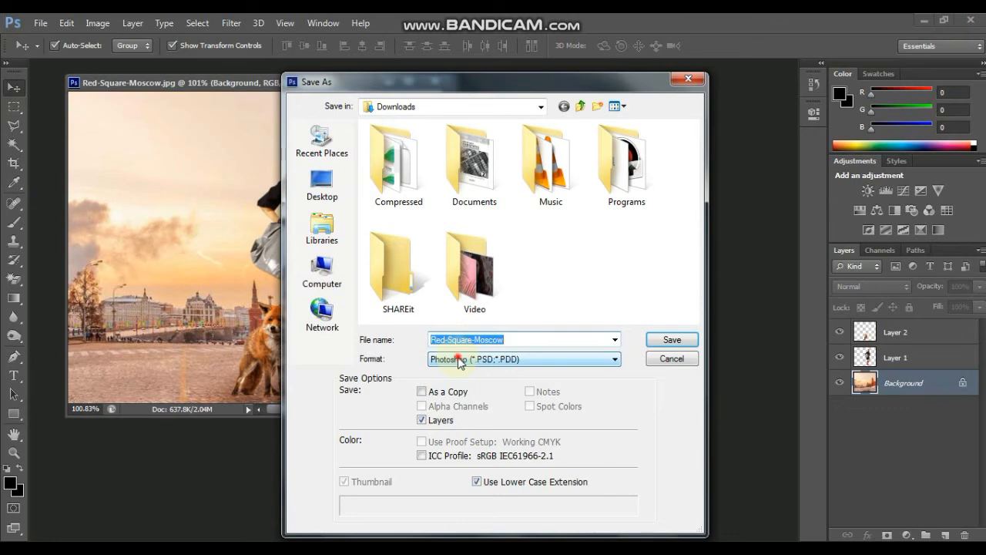
click(460, 360)
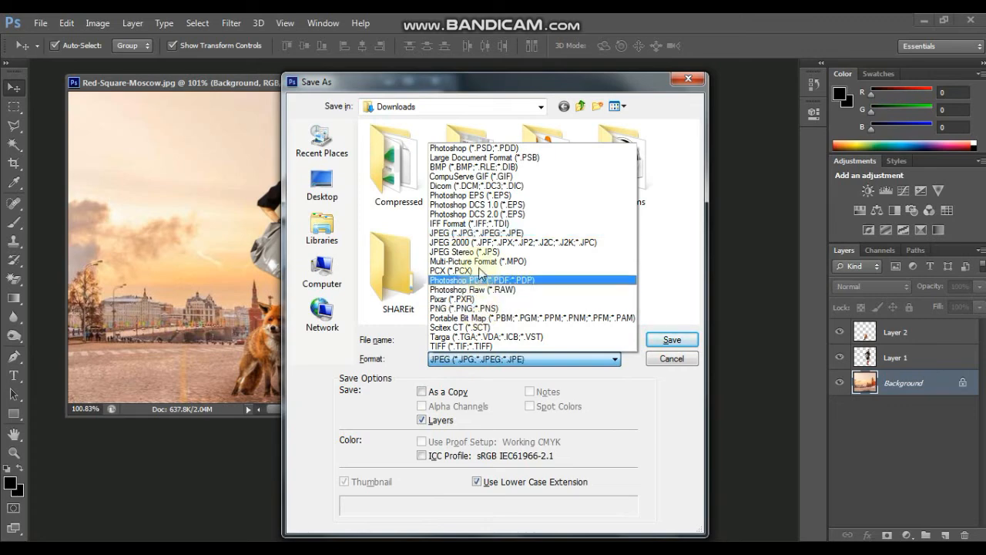
click(478, 233)
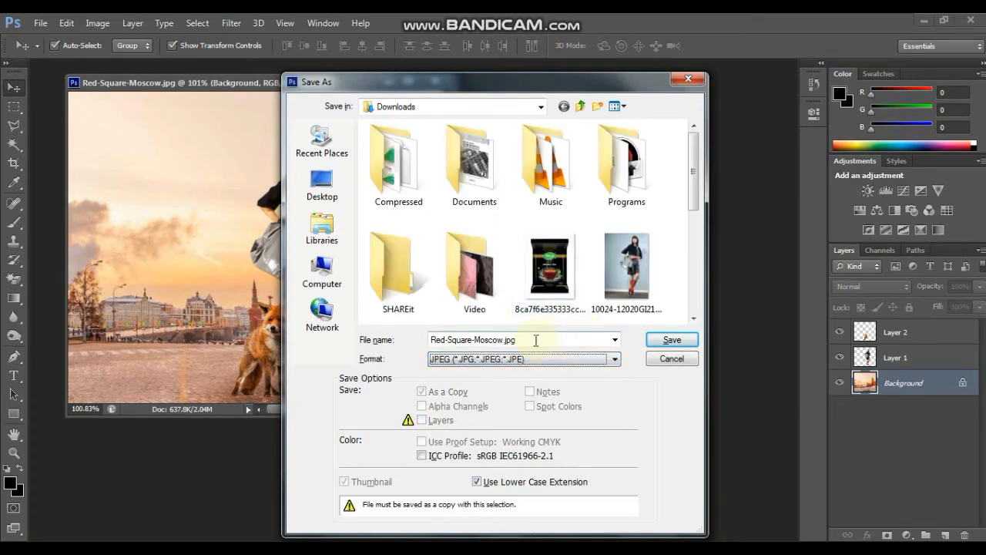
click(322, 185)
click(672, 341)
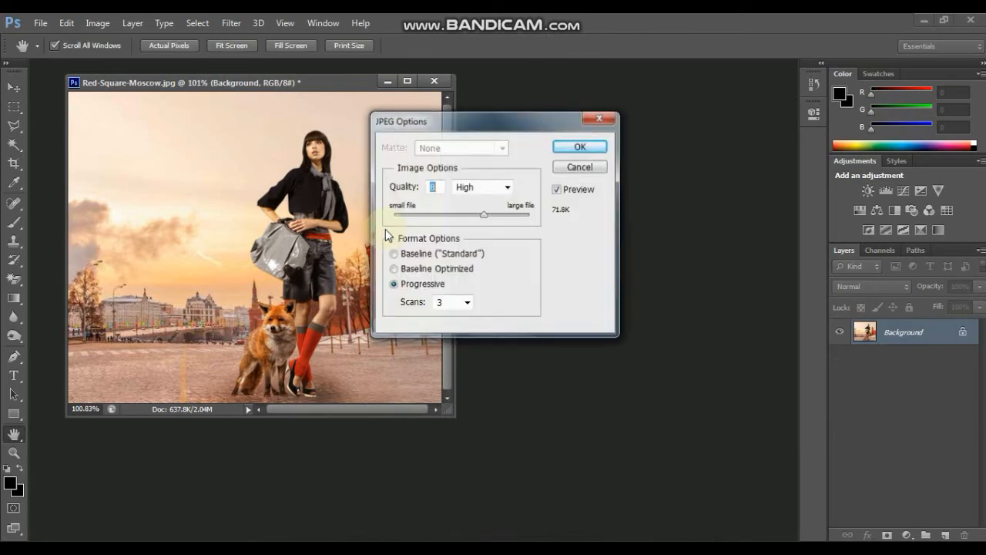
click(581, 148)
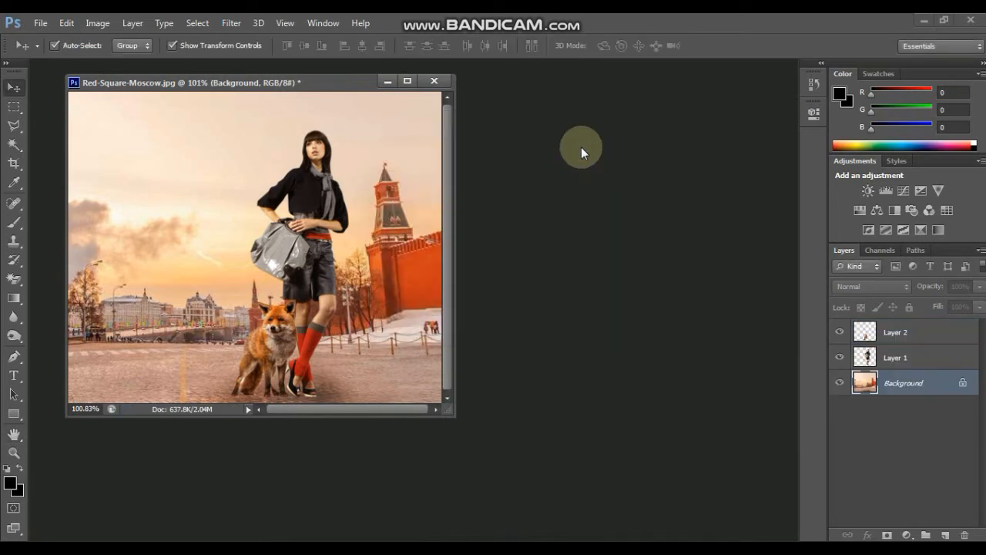
Switch to Windows Explorer, find the saved Red-Square-Moscow image on the Desktop and open it for viewing.
mouse_move(198, 549)
click(103, 495)
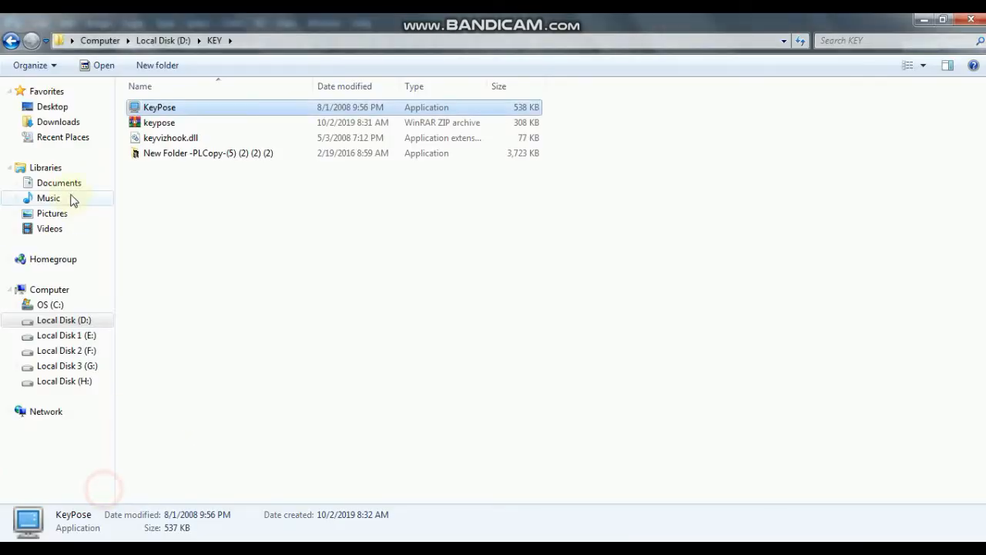
click(46, 107)
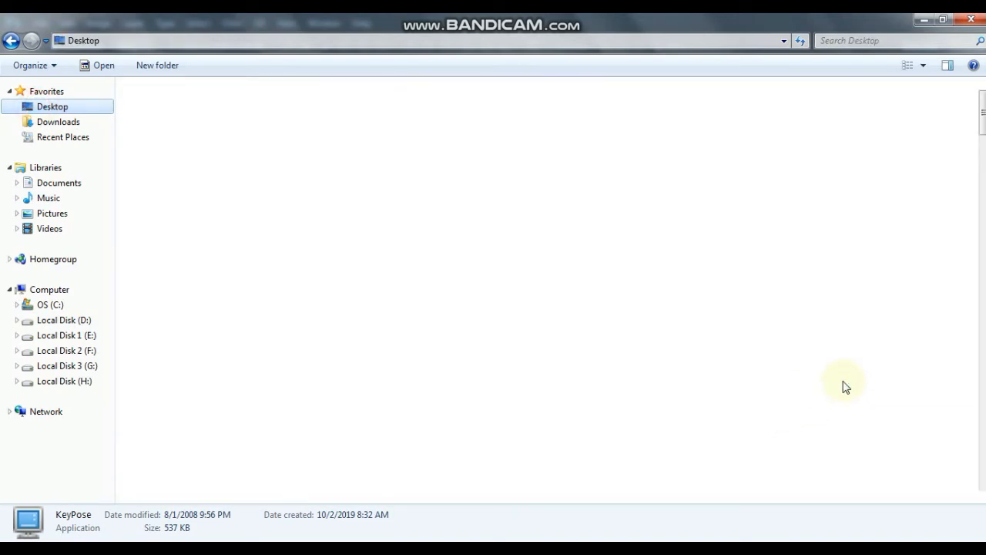
scroll(836, 108, down, 10)
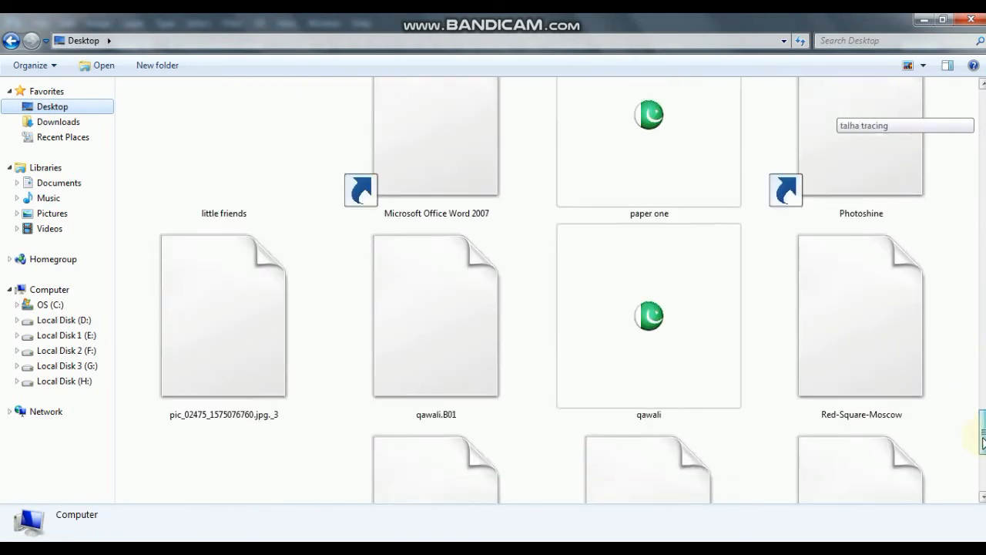
scroll(836, 107, up, 3)
click(883, 273)
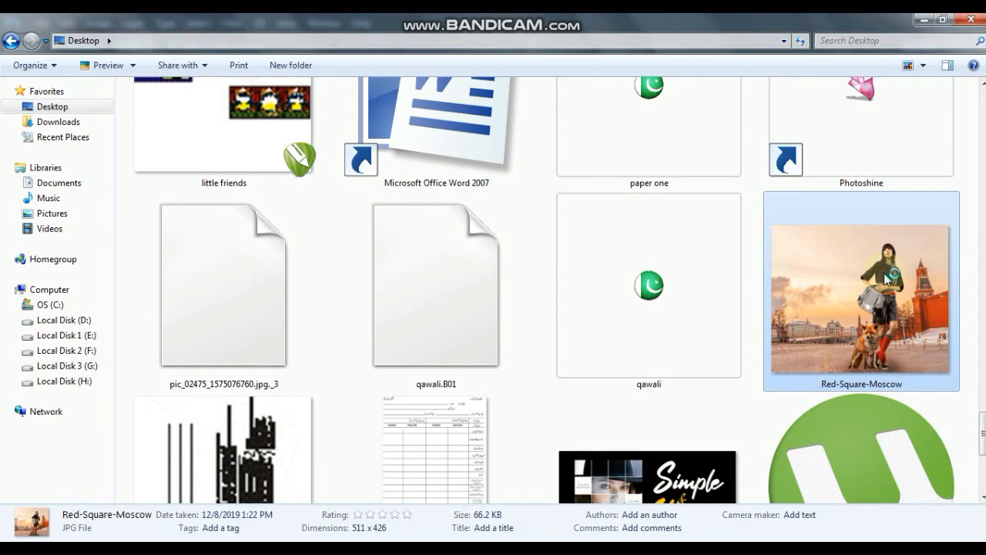
double_click(884, 273)
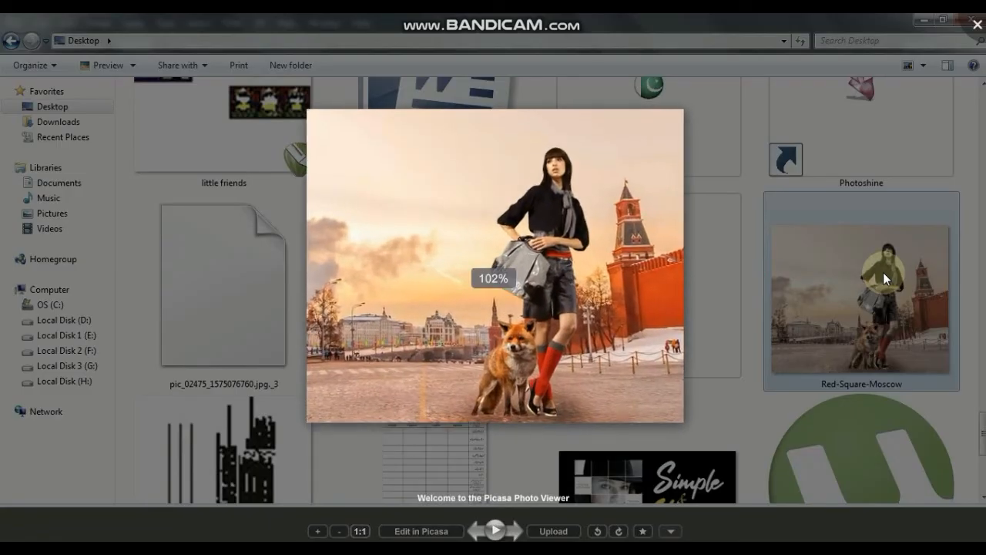